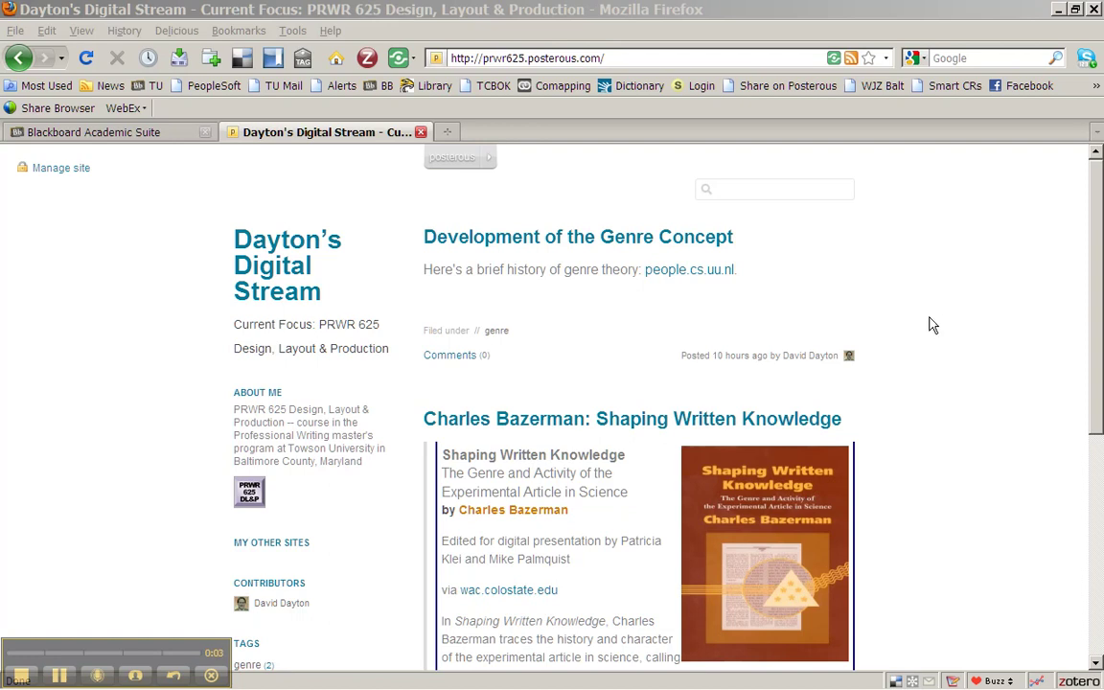
- Switch to the prwr625logo.docx document from the taskbar
mouse_move(848, 289)
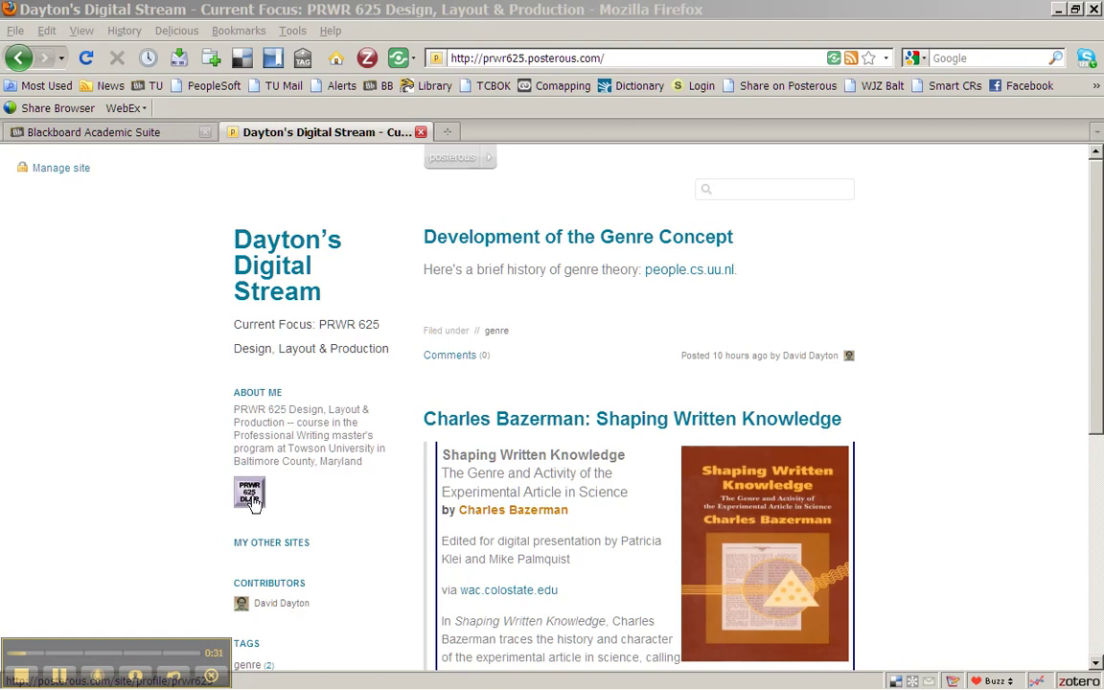
mouse_move(506, 678)
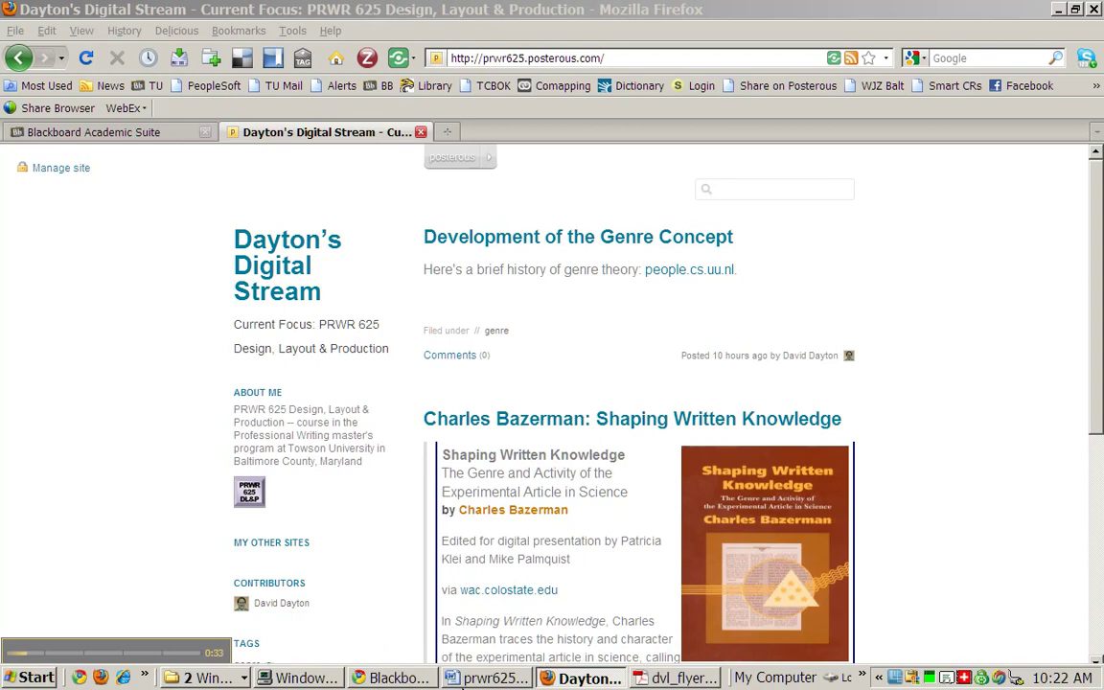
click(499, 679)
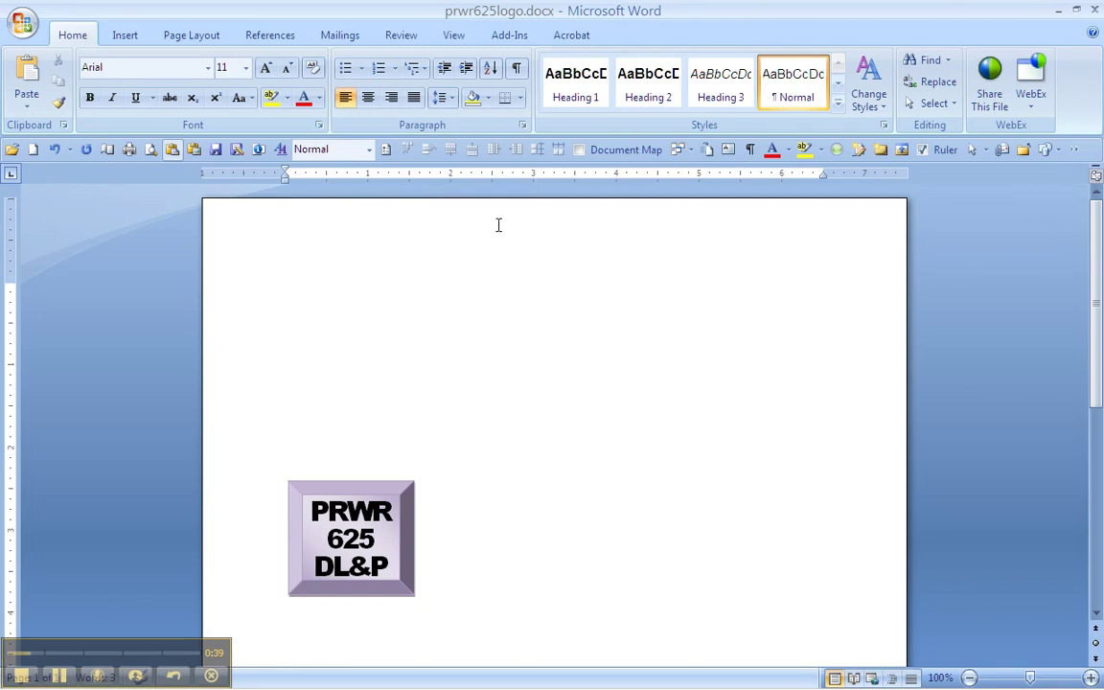
- Draw a bevel shape to the right of the purple logo
click(123, 41)
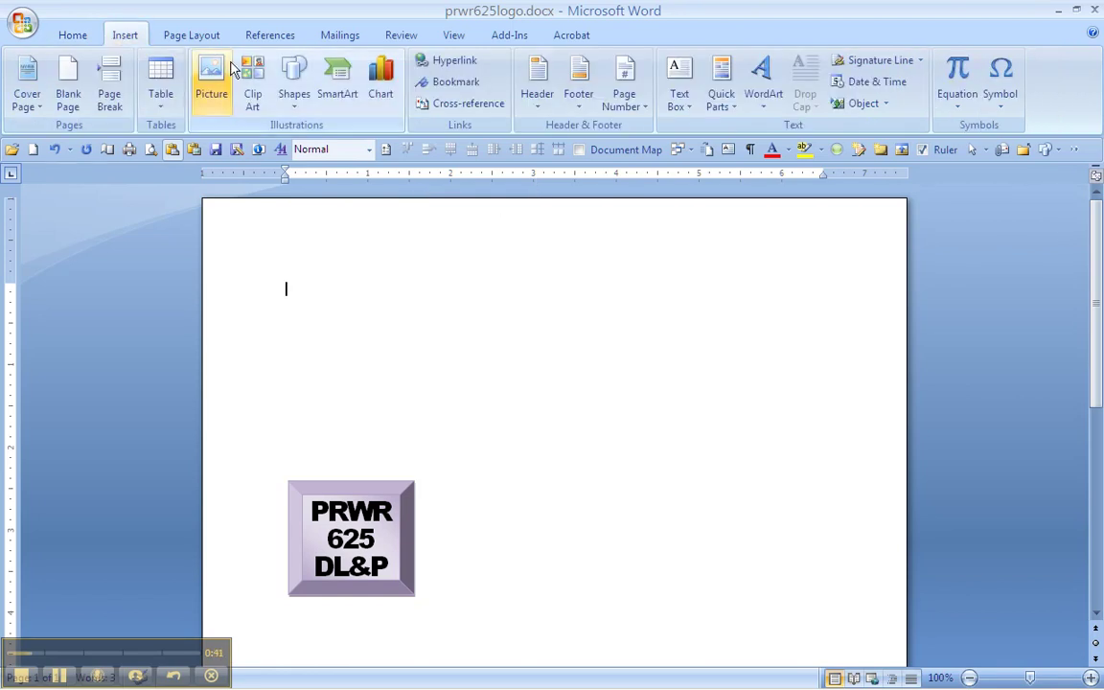
click(296, 107)
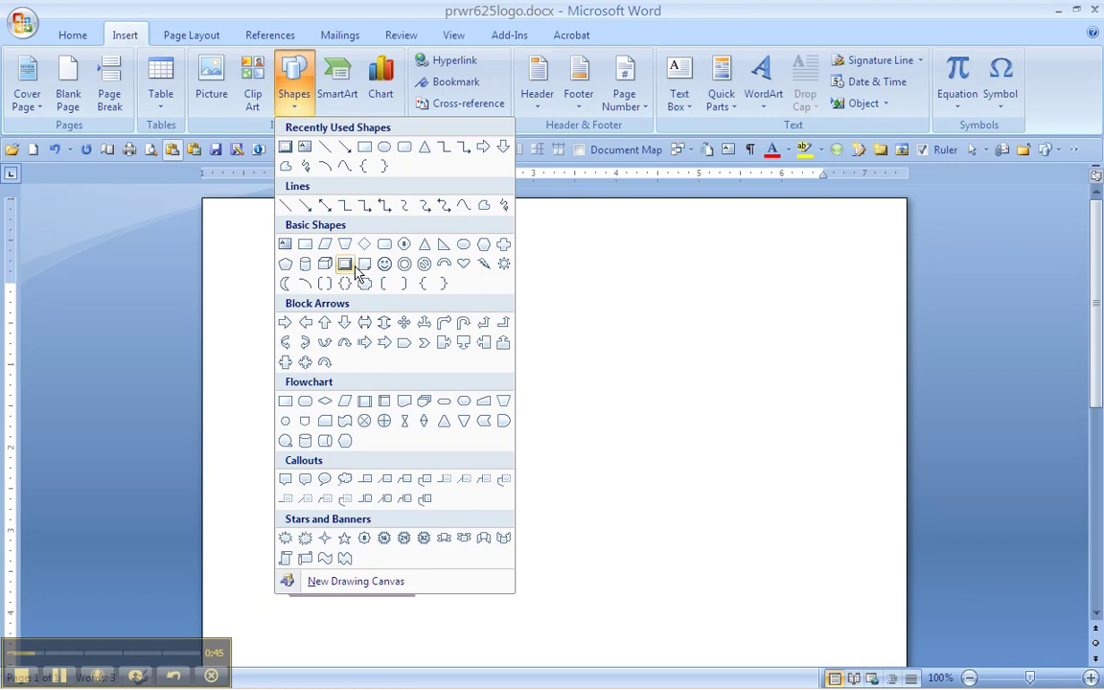
click(307, 243)
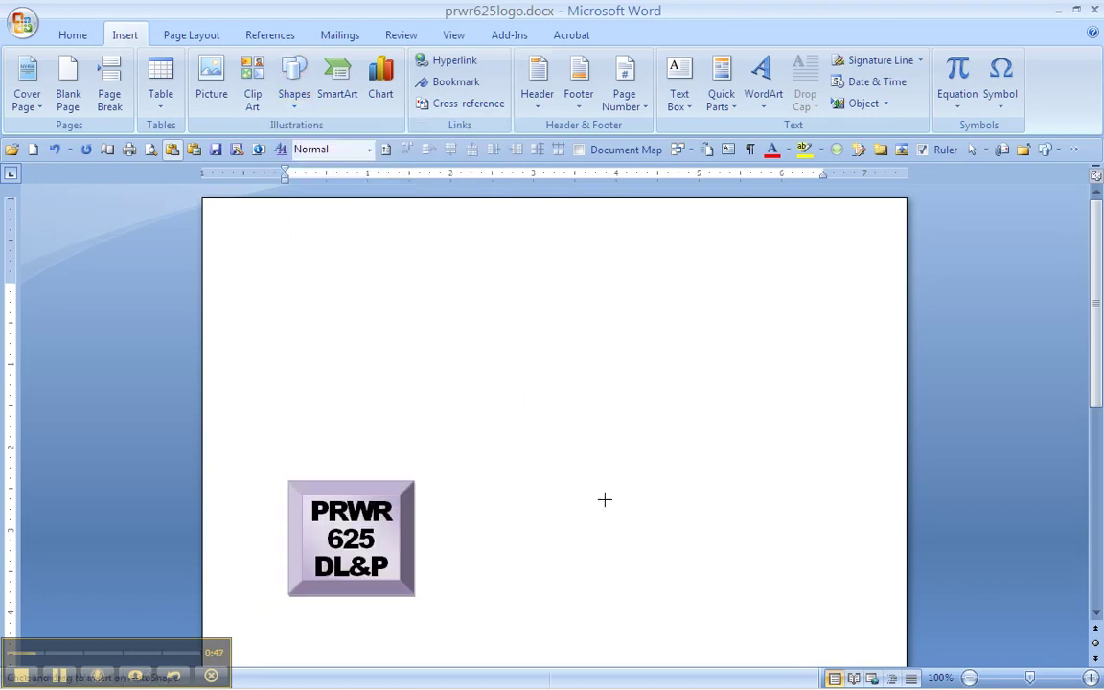
mouse_move(618, 470)
mouse_down()
mouse_move(630, 526)
mouse_move(754, 583)
mouse_up()
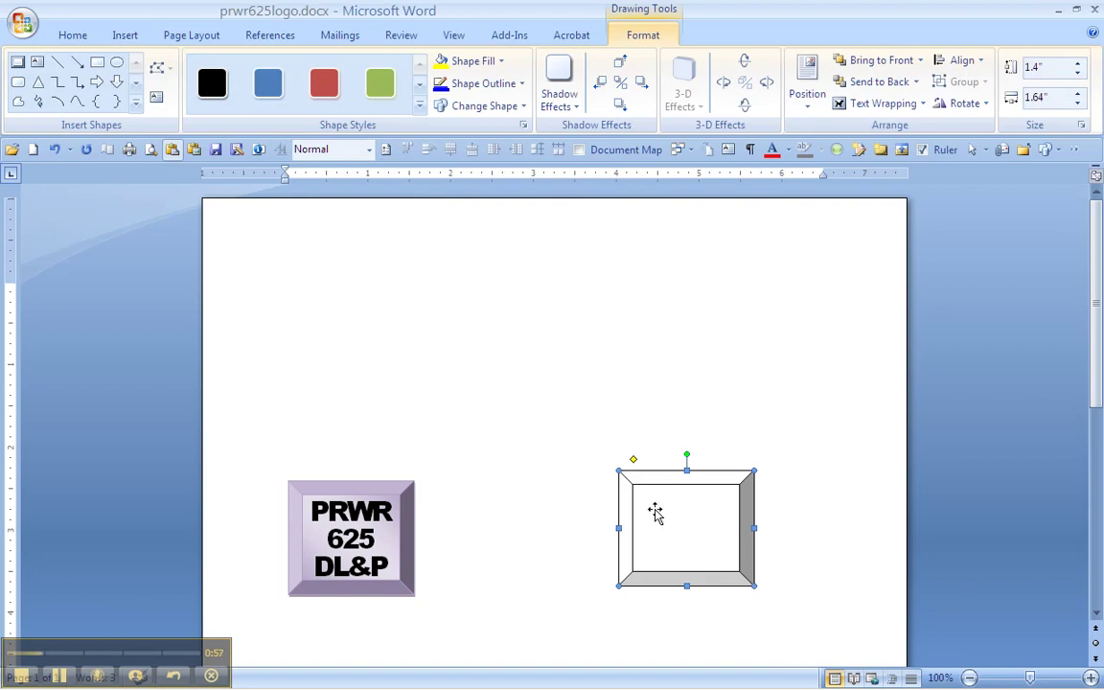
- Add the text 'PRWR 625 DL&P' inside the bevel shape and select it
right_click(649, 508)
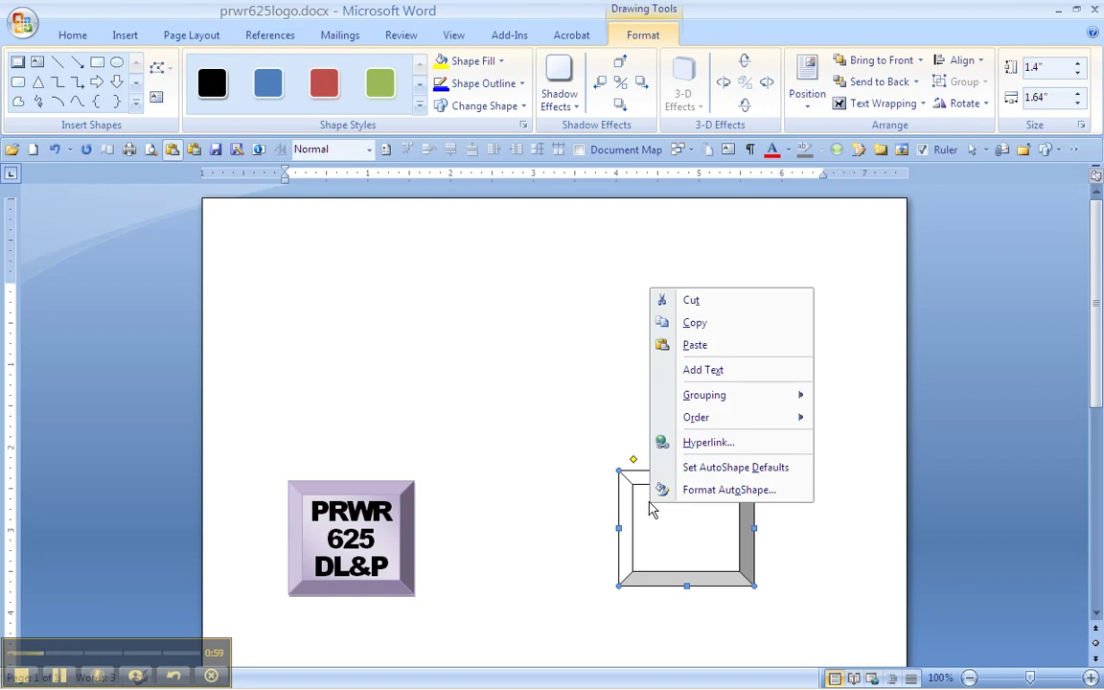
click(712, 371)
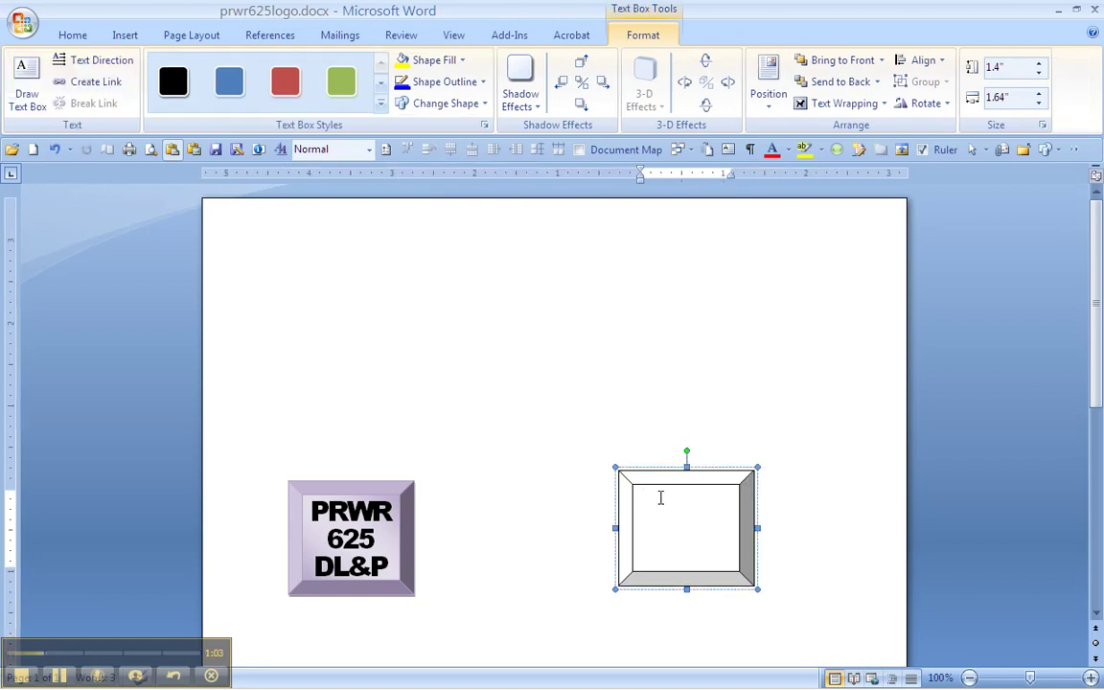
text(PRWR 625 DL&P)
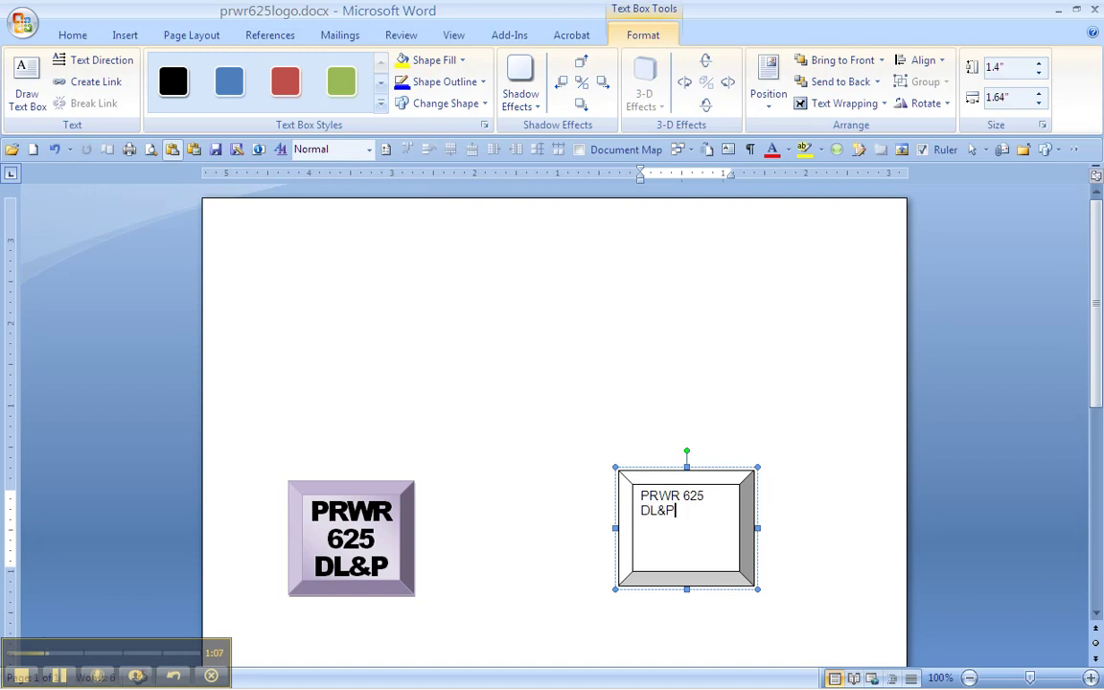
drag(639, 495, 676, 517)
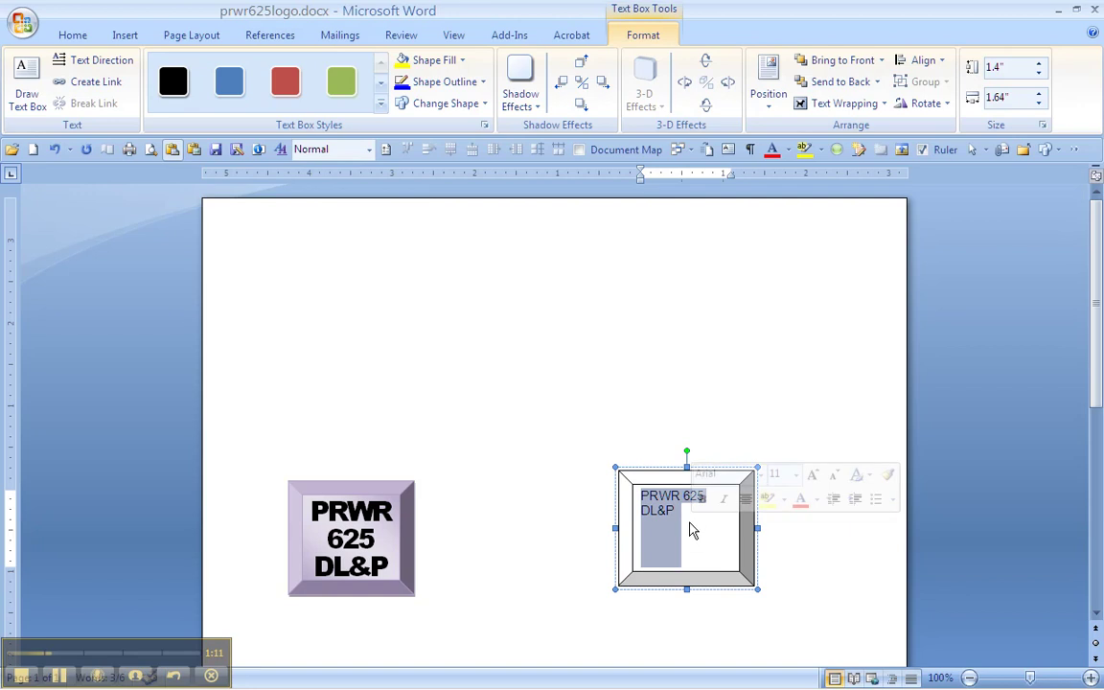
- Set the bevel text's font to Arial Black at 24 pt
right_click(648, 510)
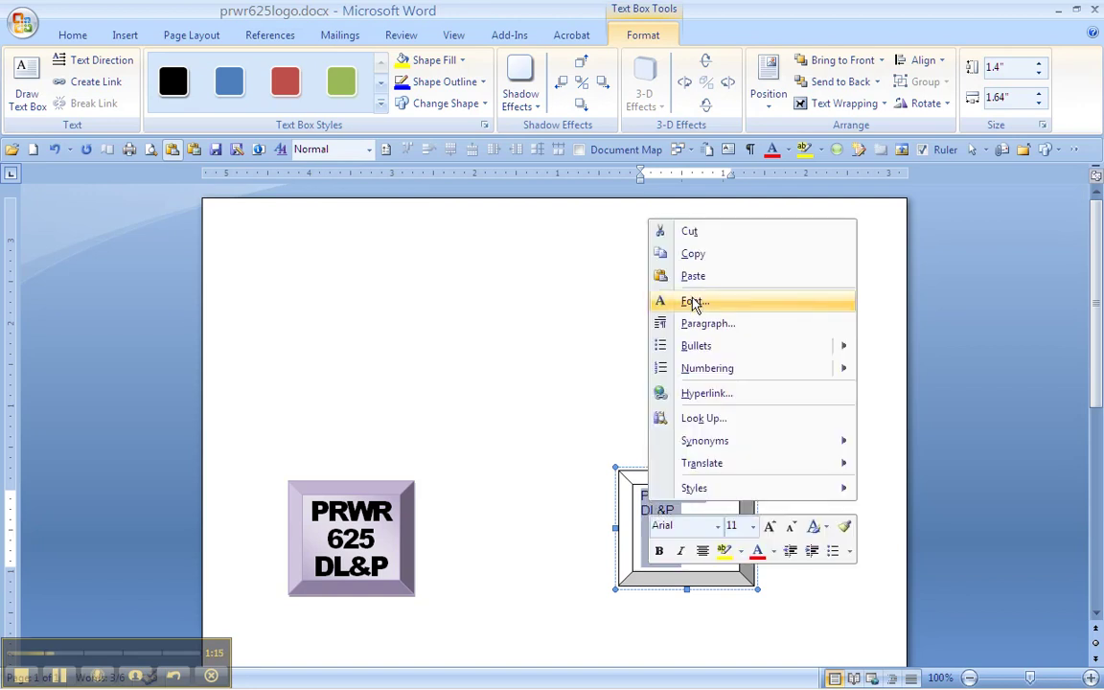
click(663, 302)
click(614, 272)
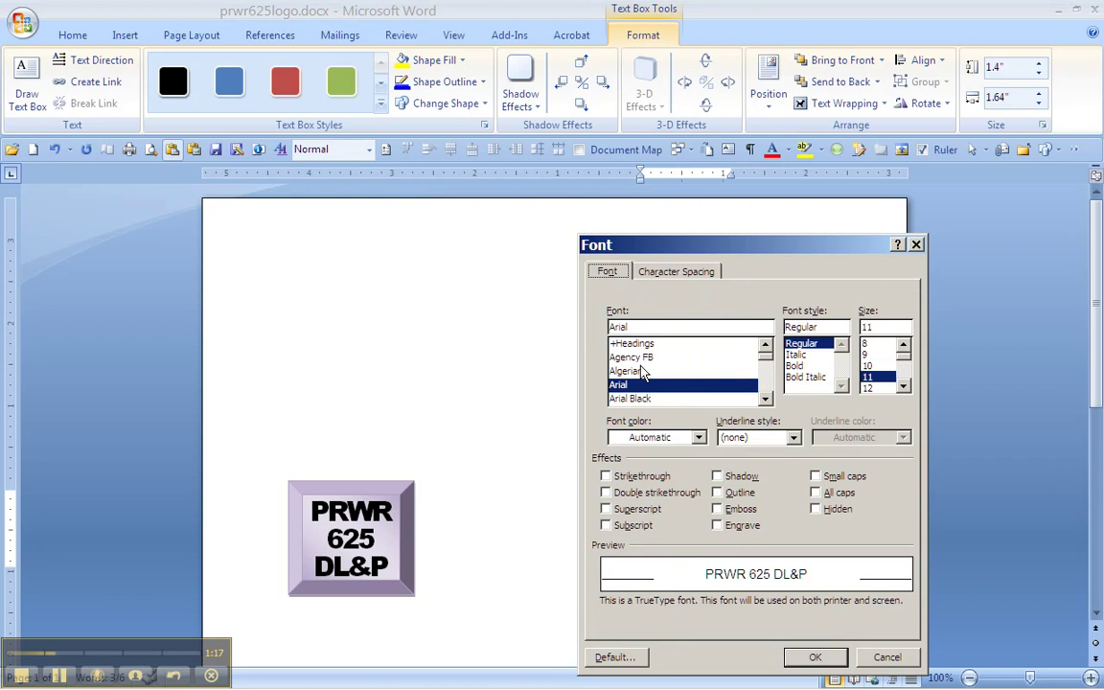
click(640, 398)
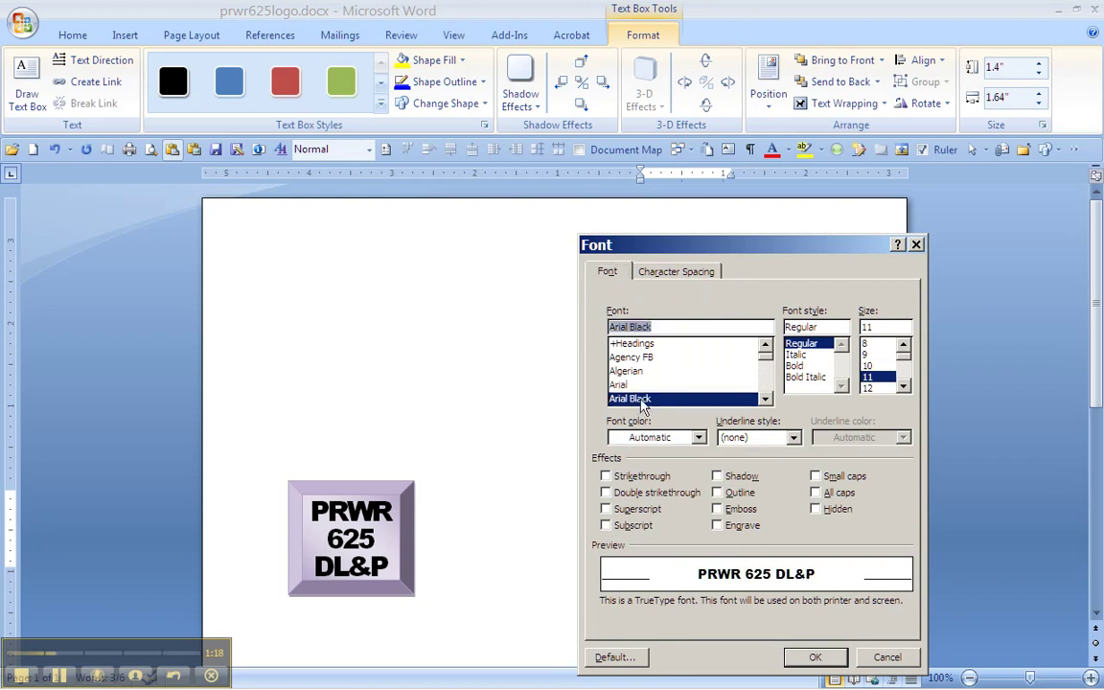
click(904, 387)
click(904, 386)
click(903, 387)
click(903, 387)
click(867, 387)
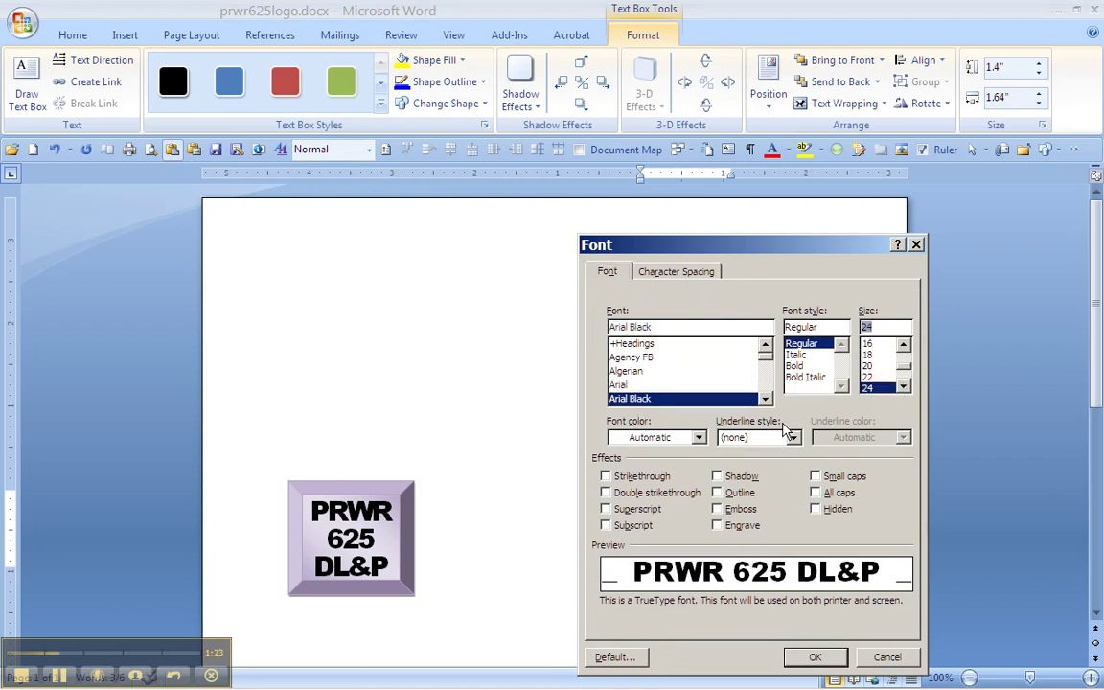
- Condense the character spacing by 2 pt, apply it, and center the text
click(677, 272)
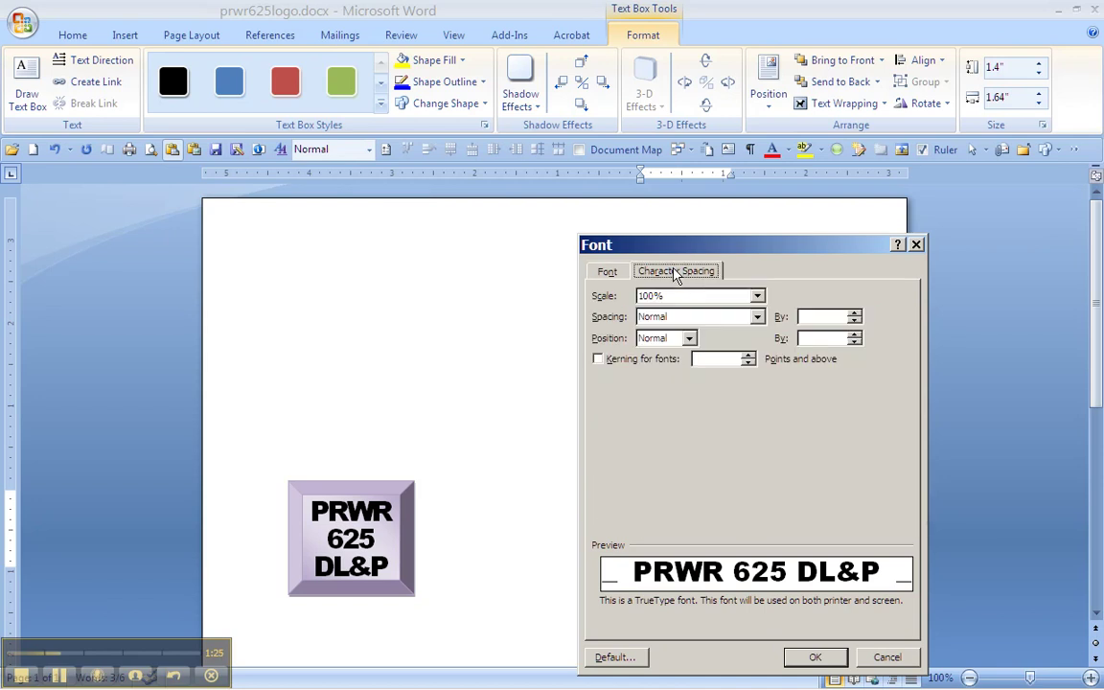
click(756, 317)
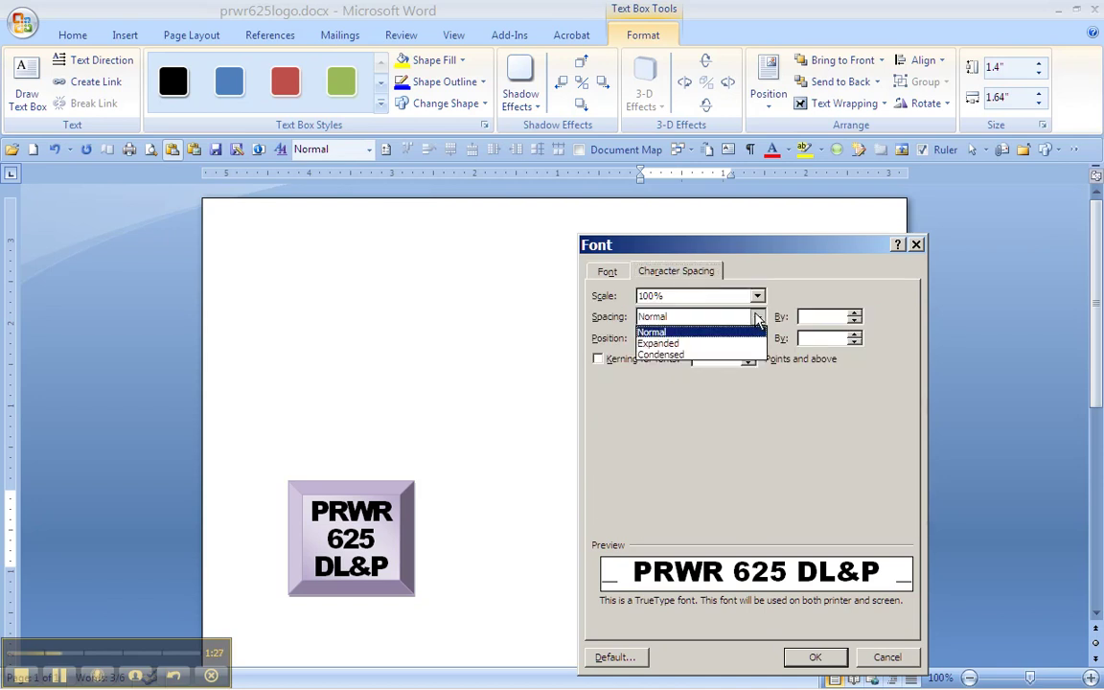
click(706, 357)
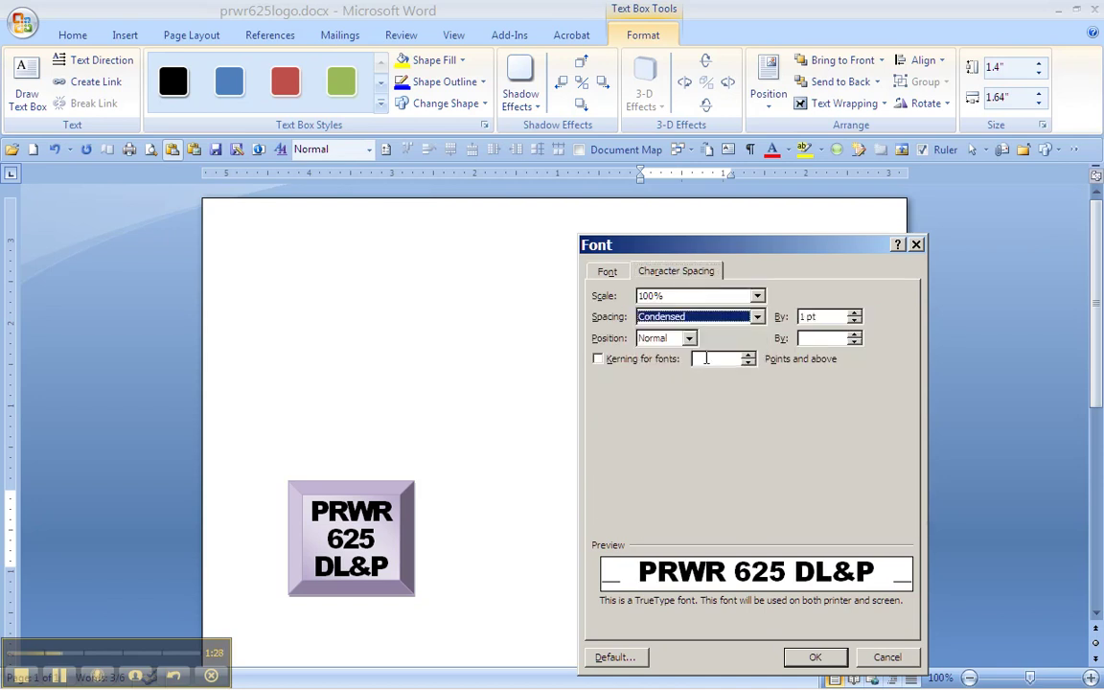
click(854, 315)
click(853, 315)
click(854, 315)
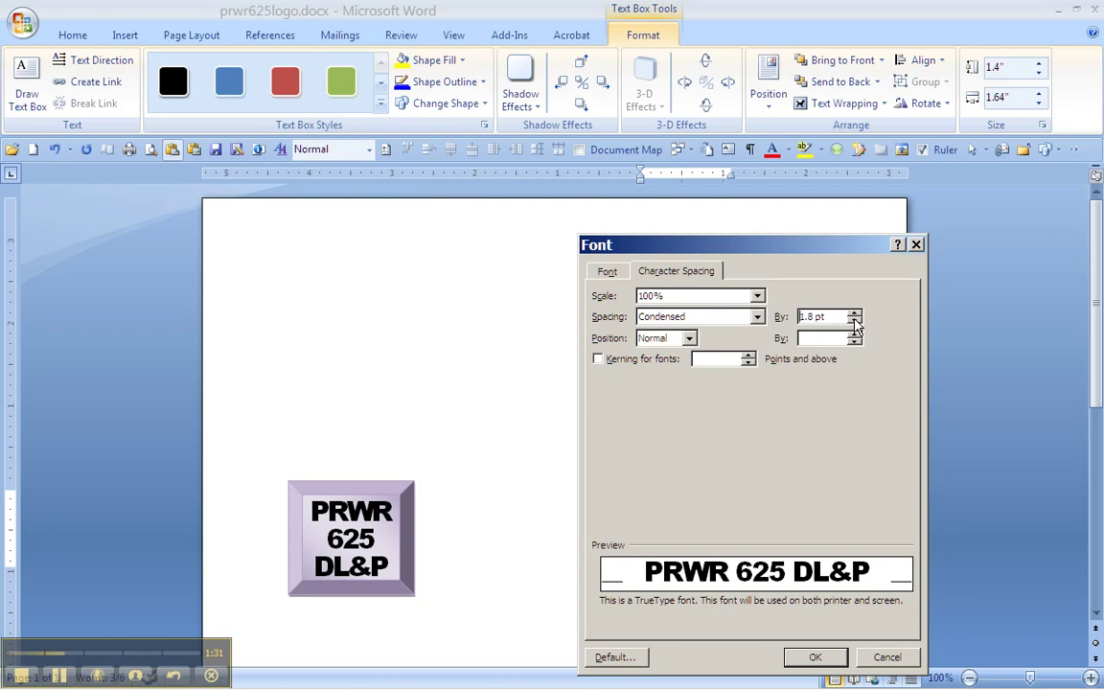
click(854, 315)
click(854, 315)
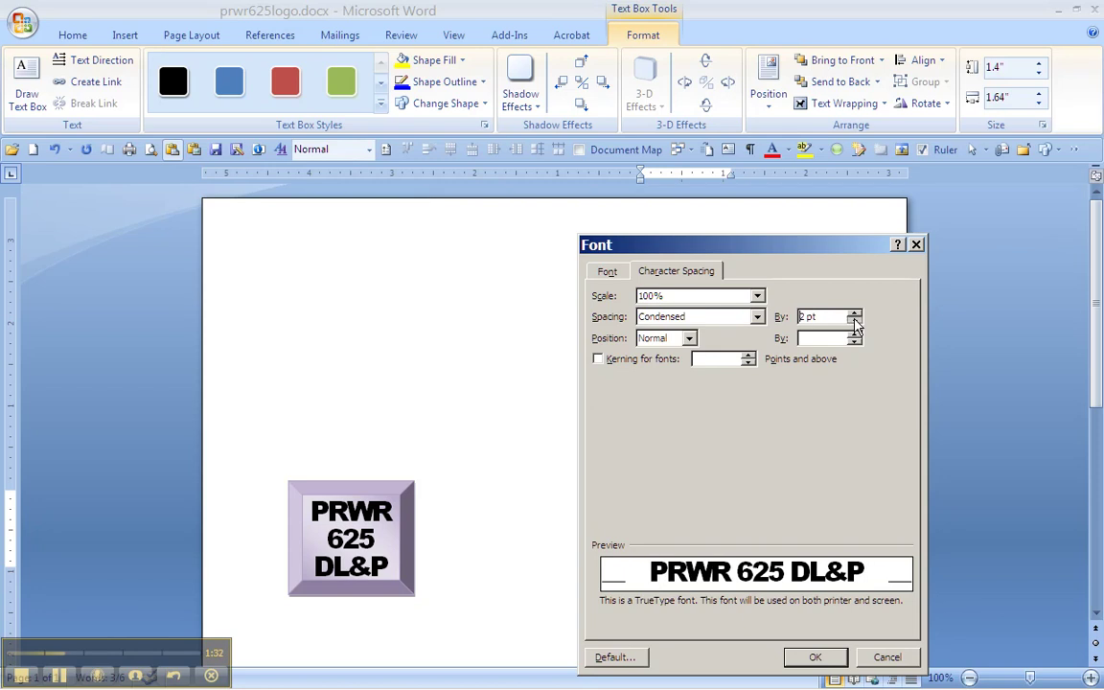
click(815, 659)
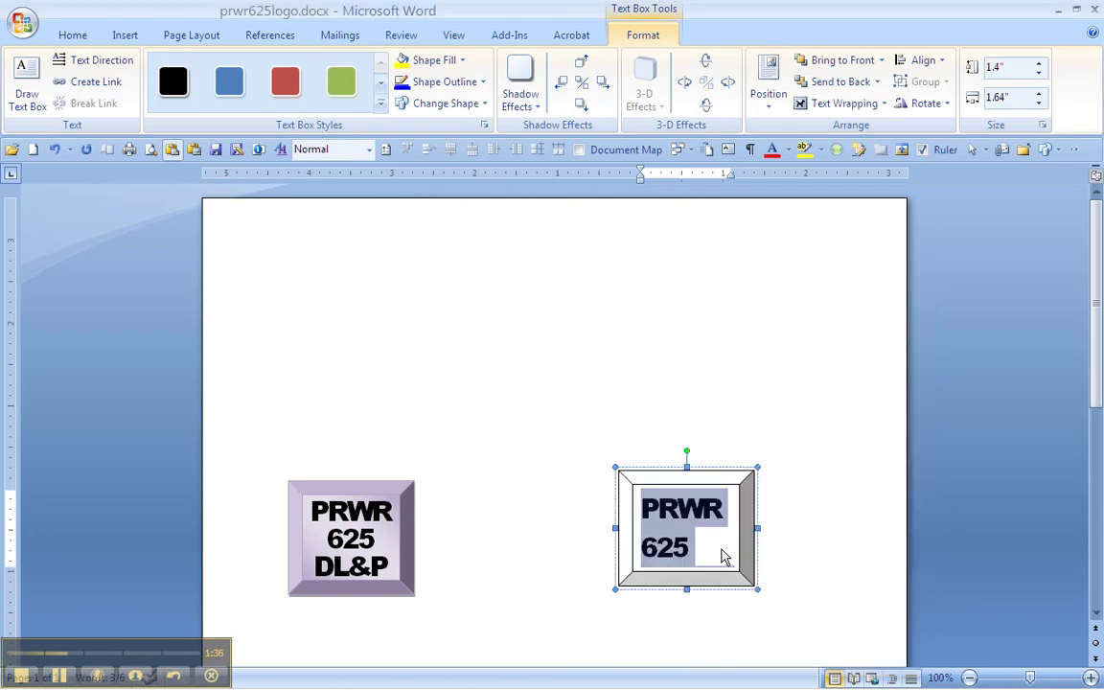
key(ctrl+e)
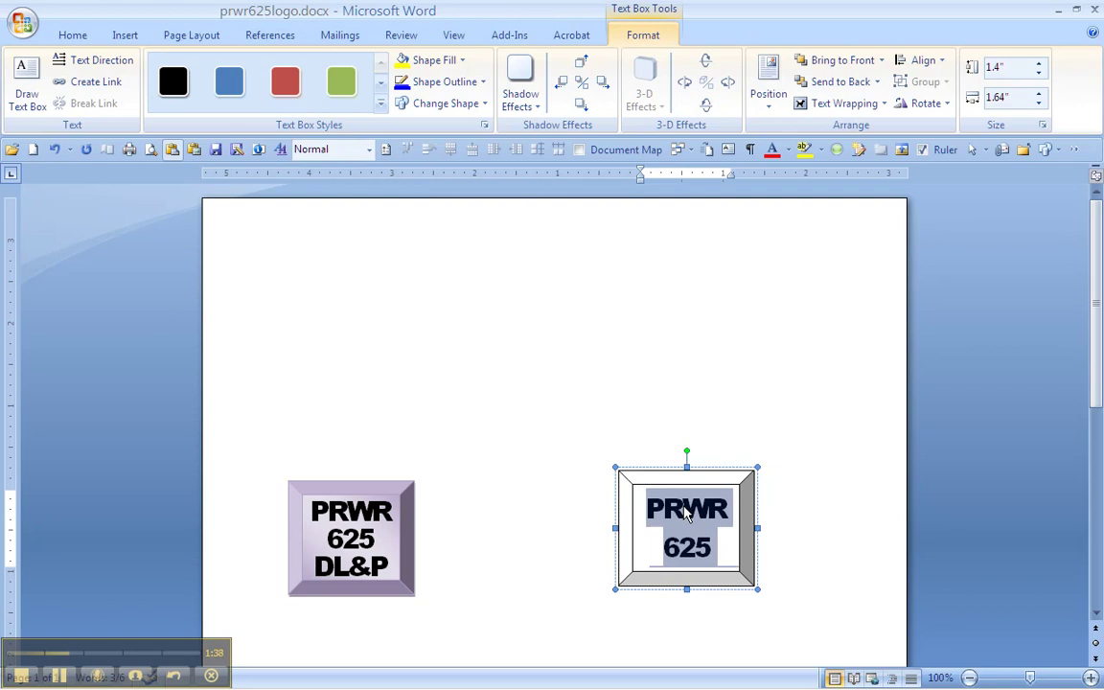
- Set the bevel text's line spacing to exactly 22 pt, then reselect all its text
right_click(686, 514)
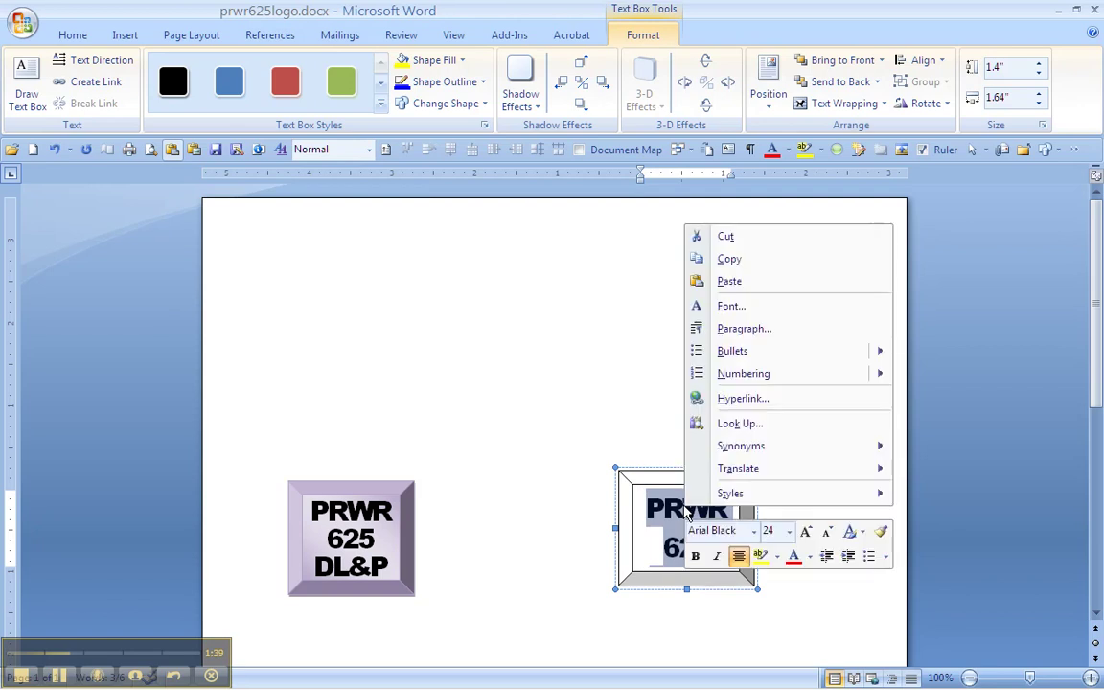
click(744, 329)
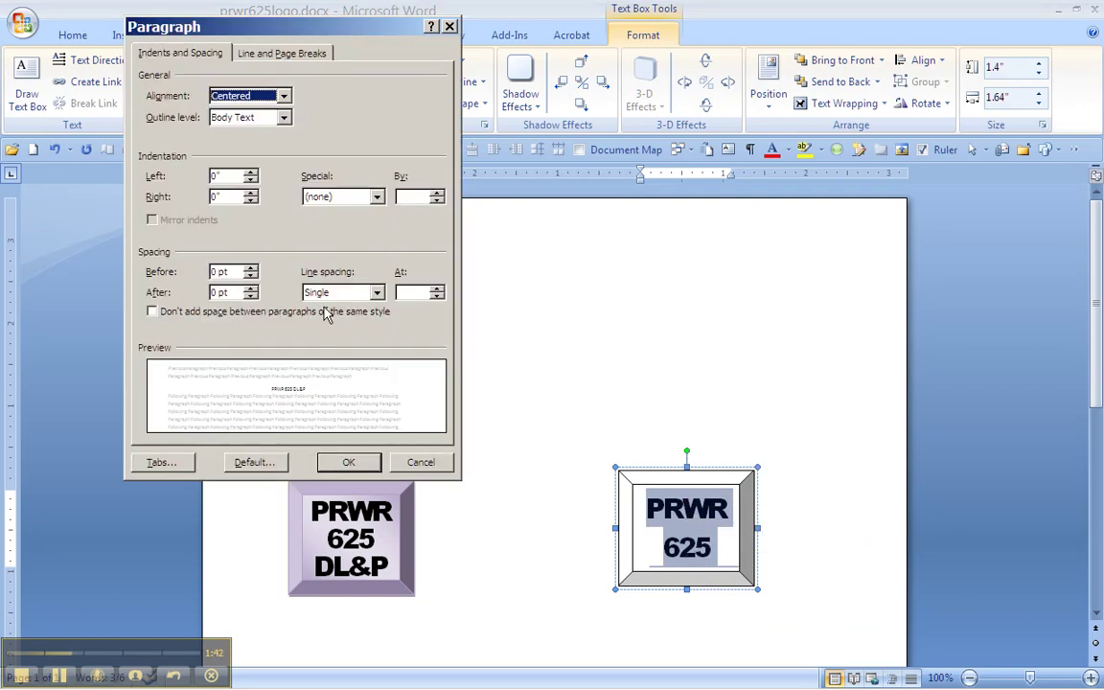
click(378, 293)
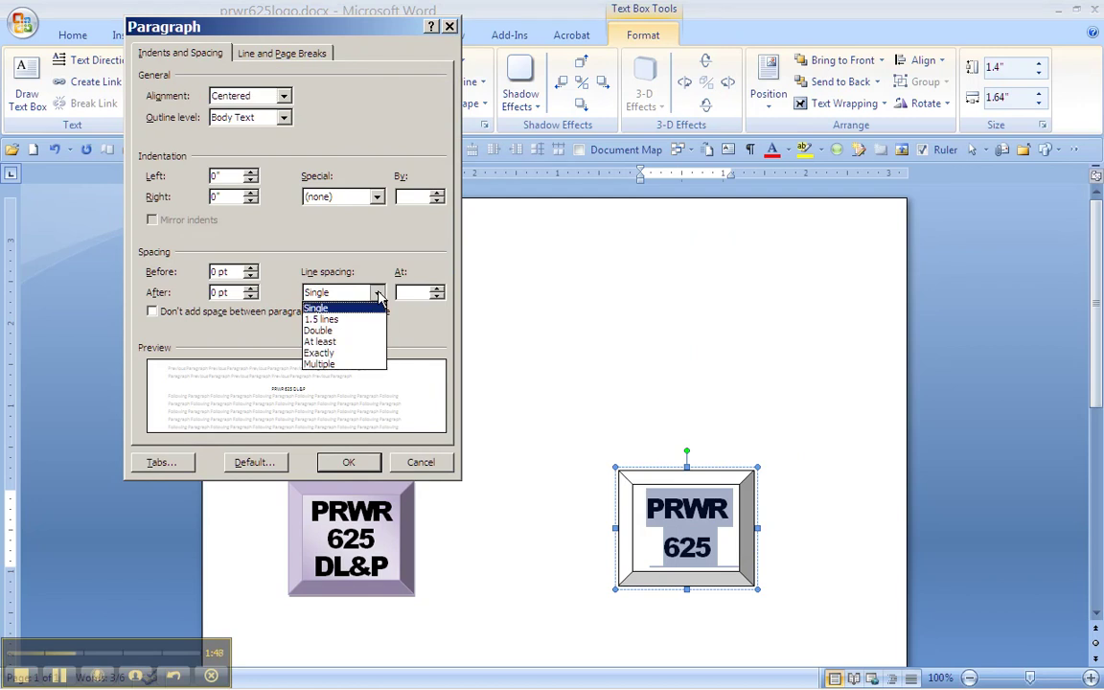
click(312, 352)
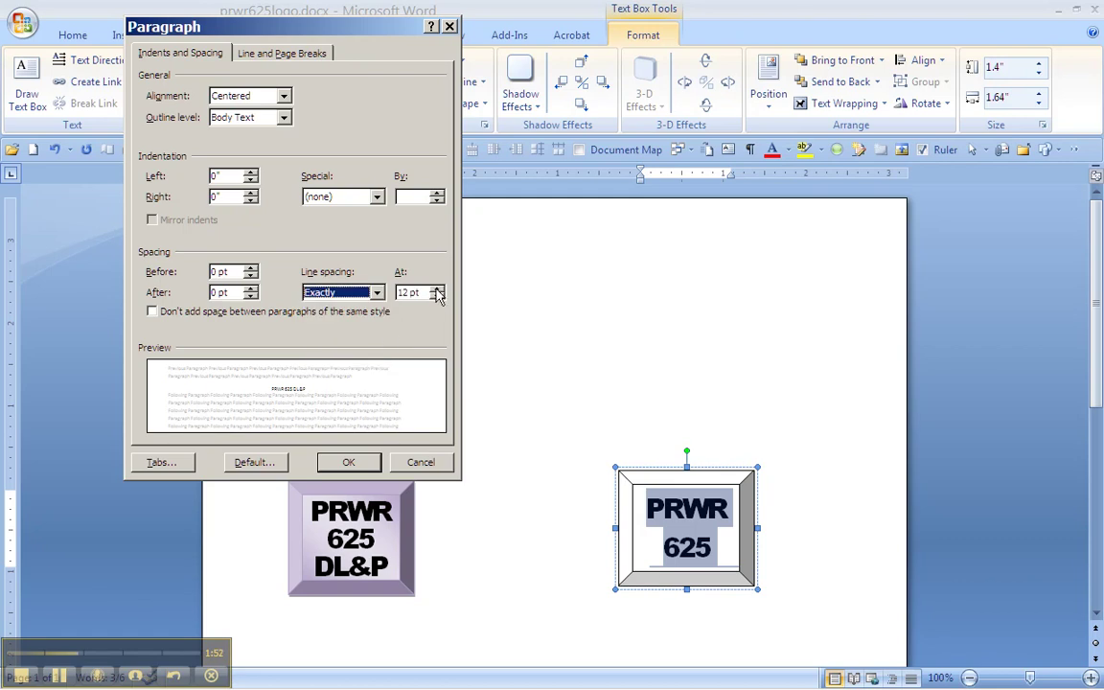
drag(434, 288, 434, 294)
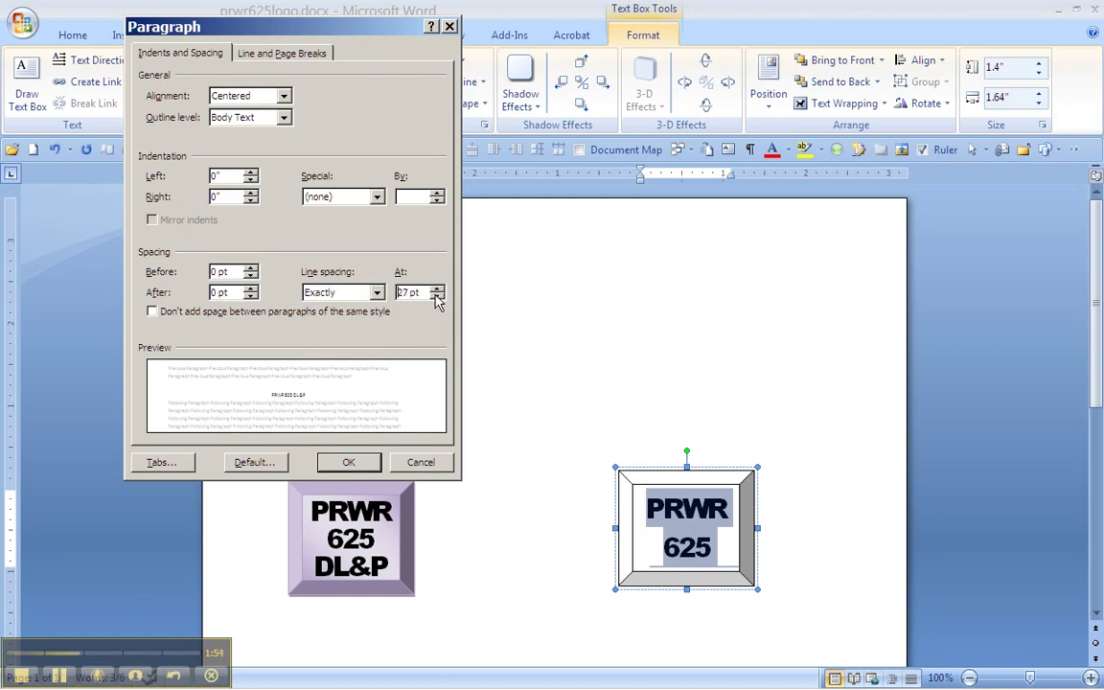
click(436, 297)
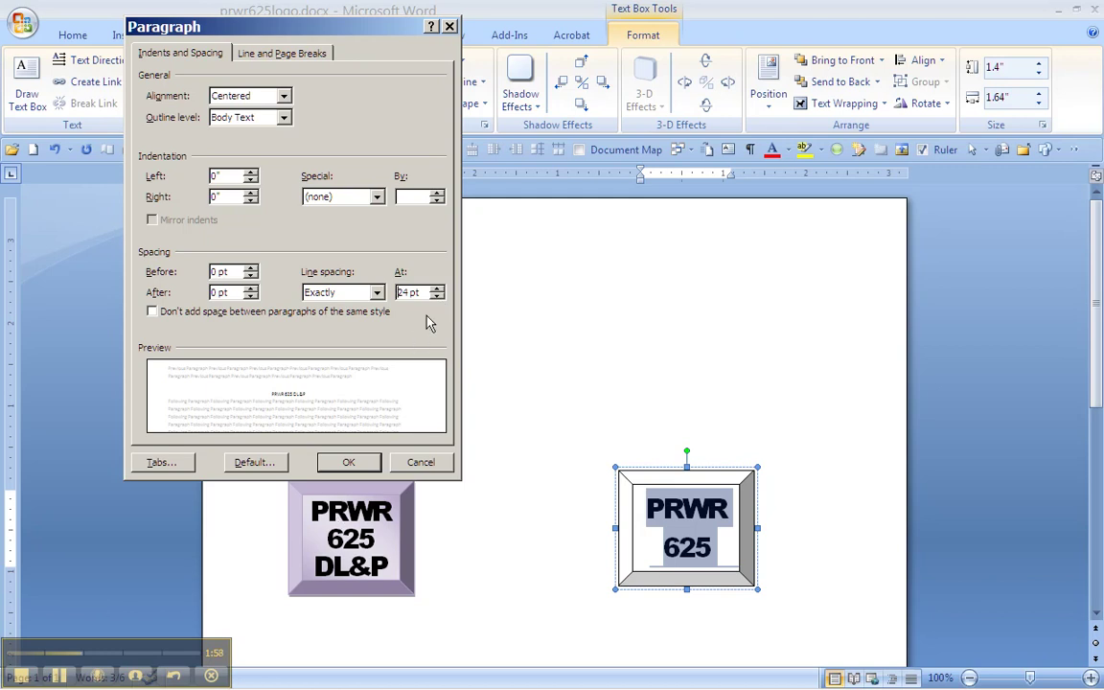
click(436, 298)
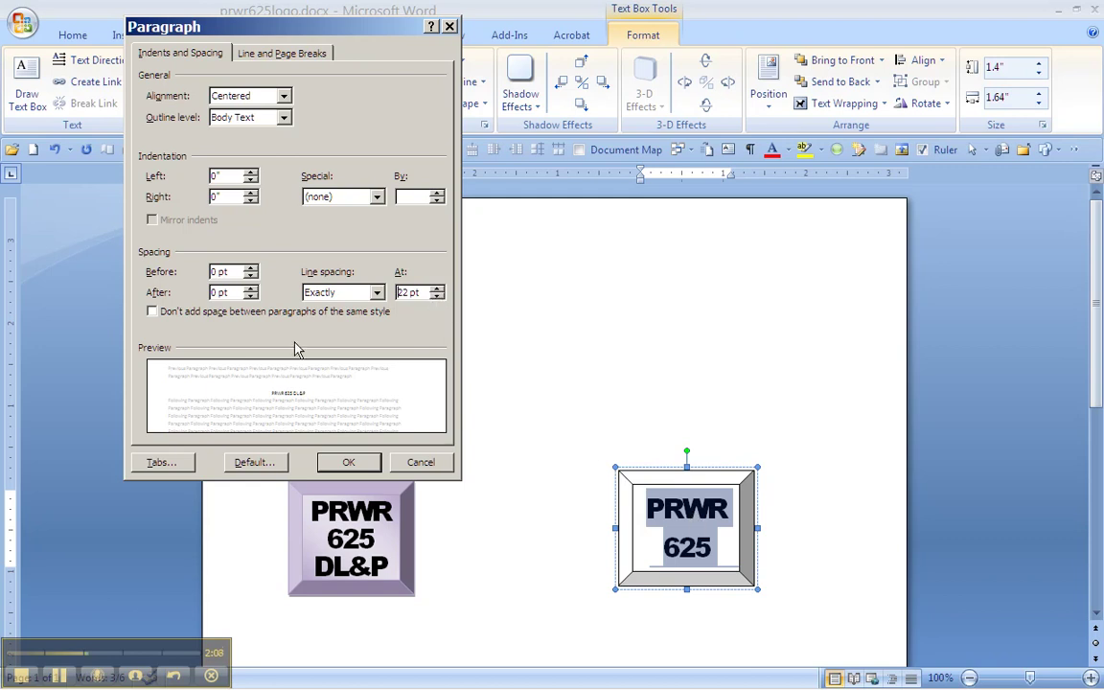
click(349, 462)
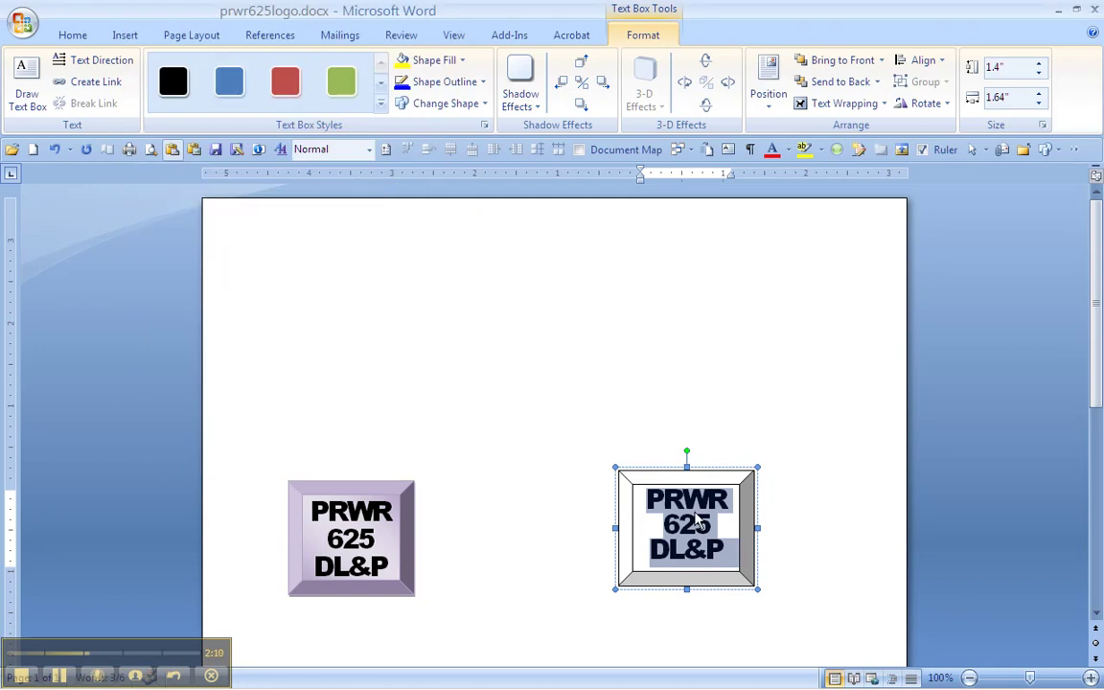
click(691, 428)
click(680, 524)
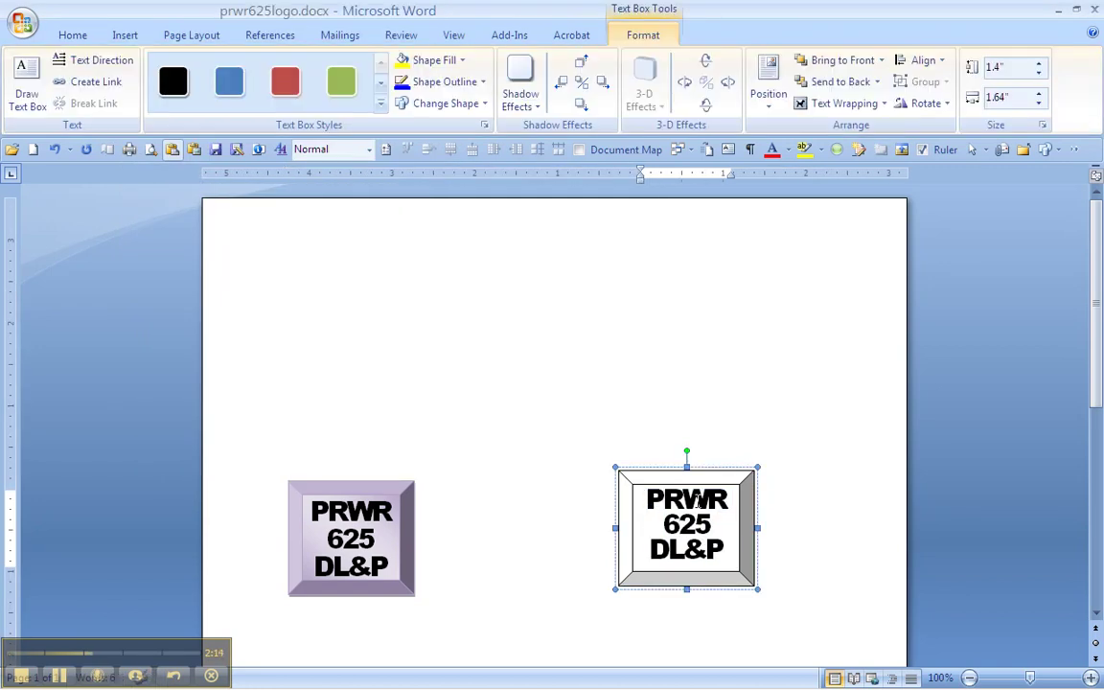
key(ctrl+a)
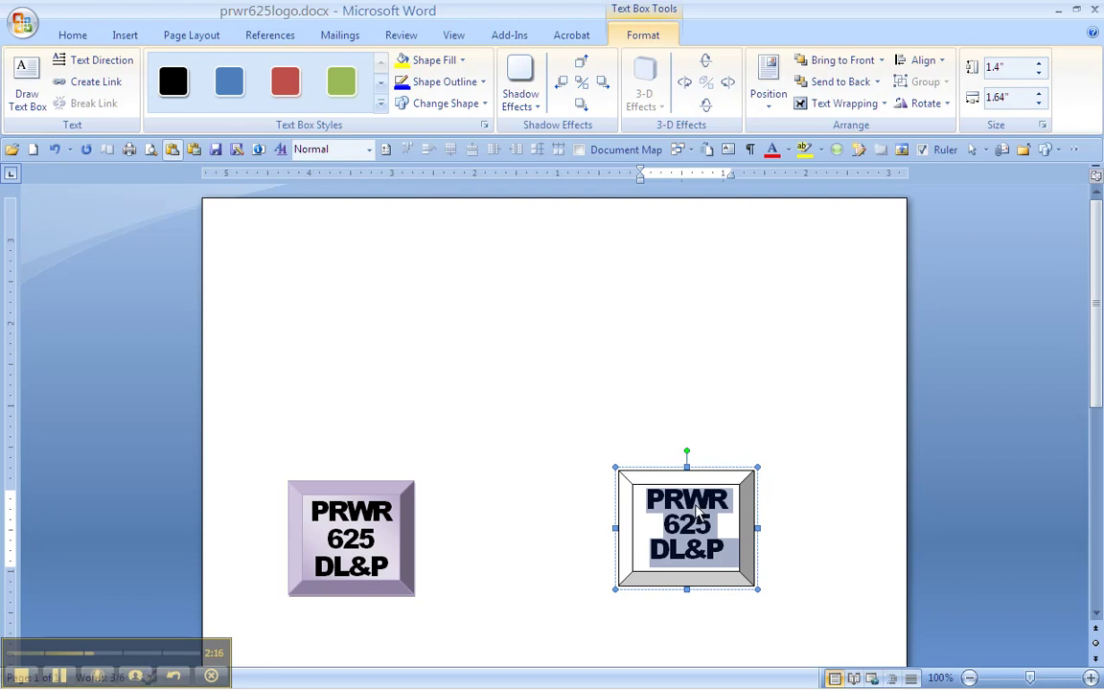
- Give the bevel text 6 pt of space before the paragraph
right_click(697, 514)
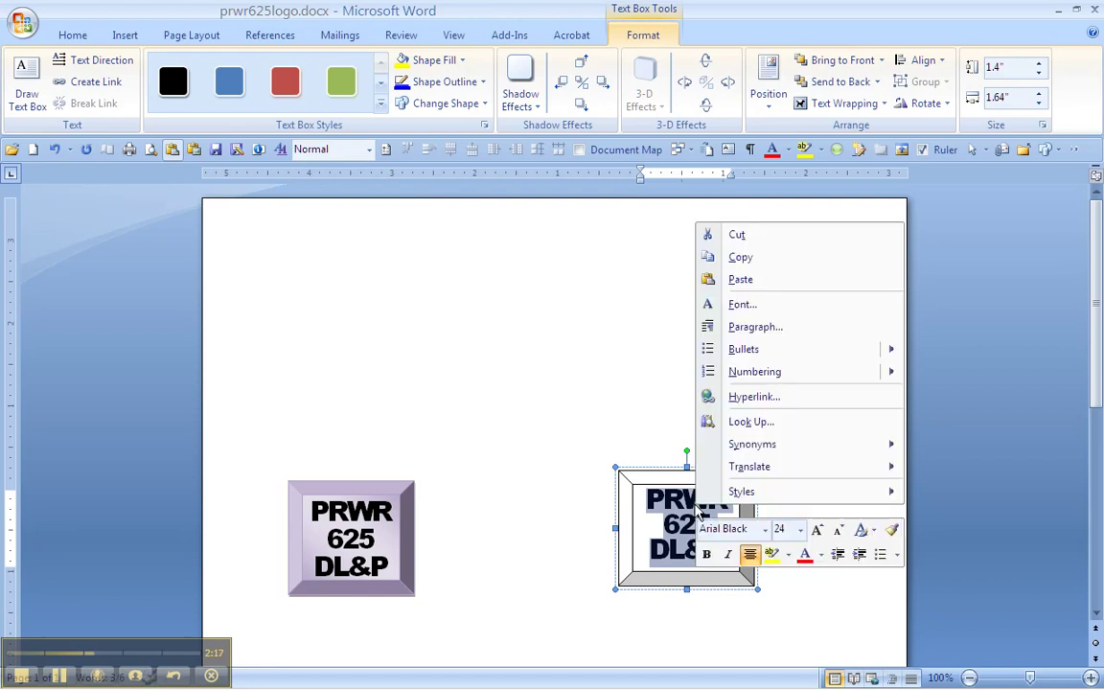
click(761, 323)
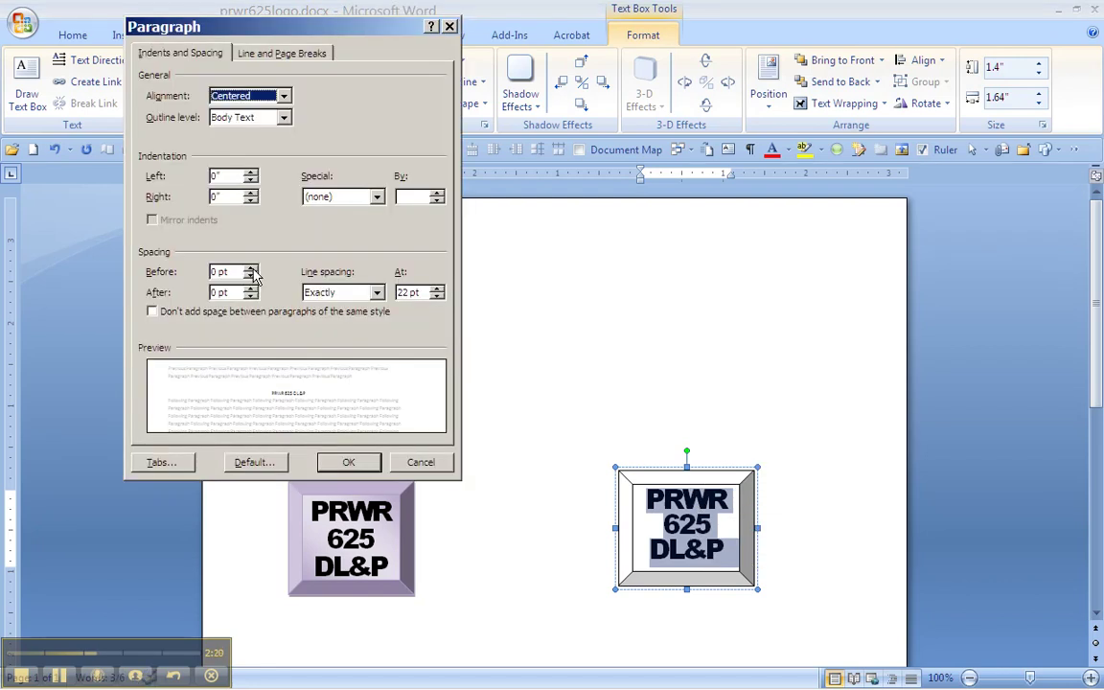
double_click(215, 272)
text(5)
key(BackSpace)
text(6)
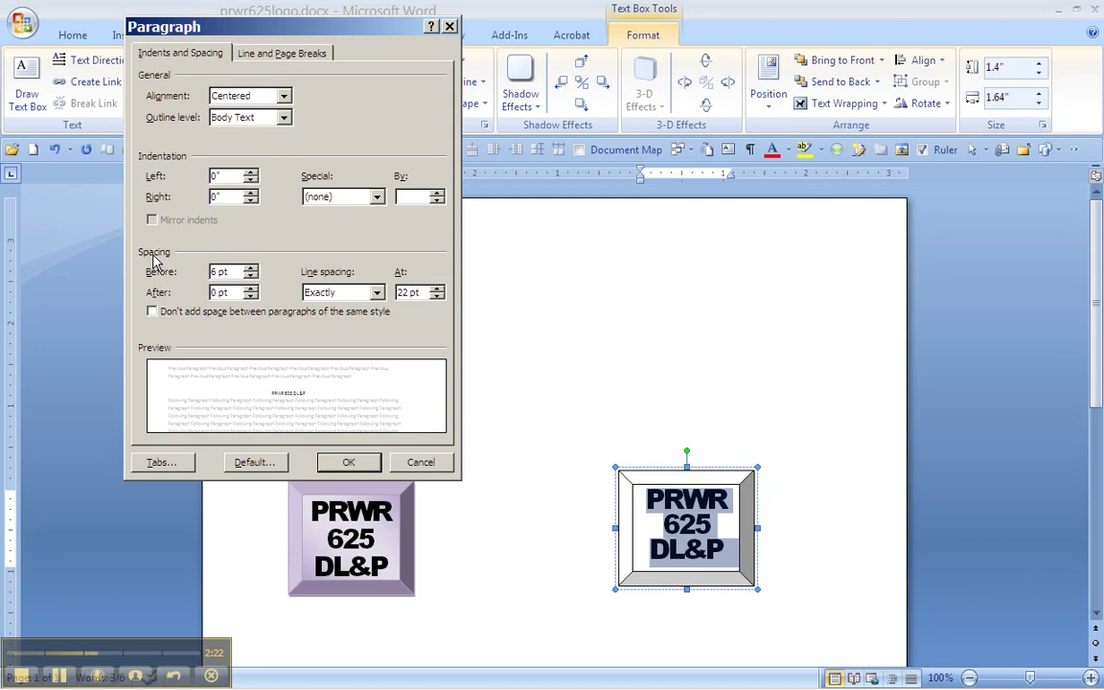
click(345, 467)
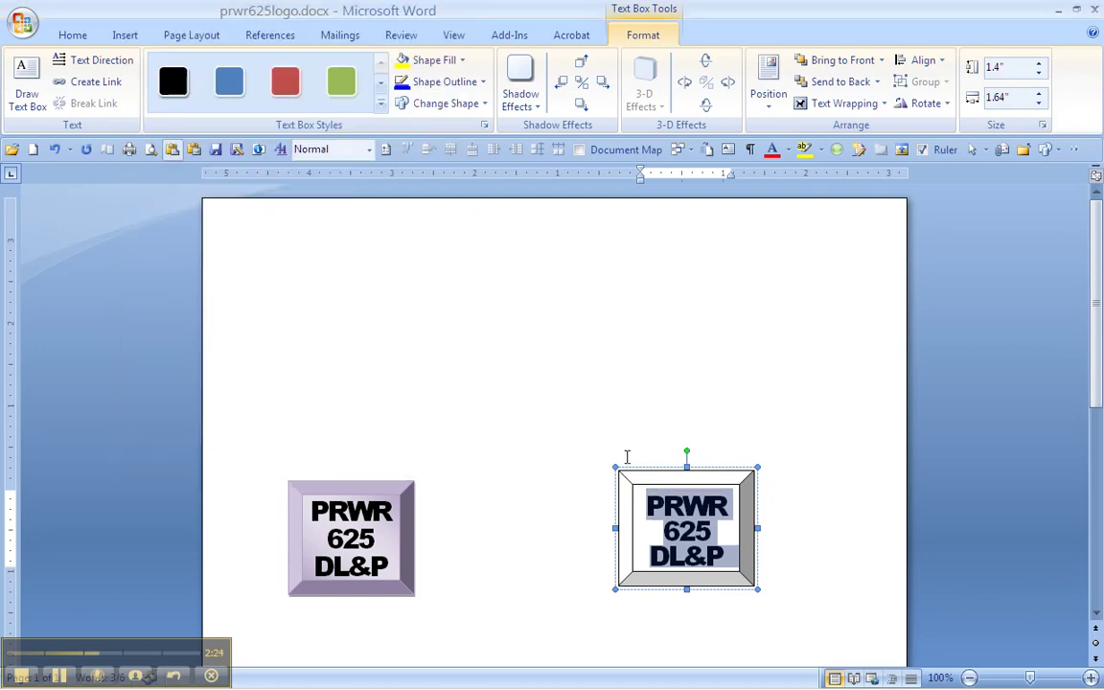
click(645, 404)
- Lower the space before the paragraph to a smaller value, then reselect the box
click(648, 518)
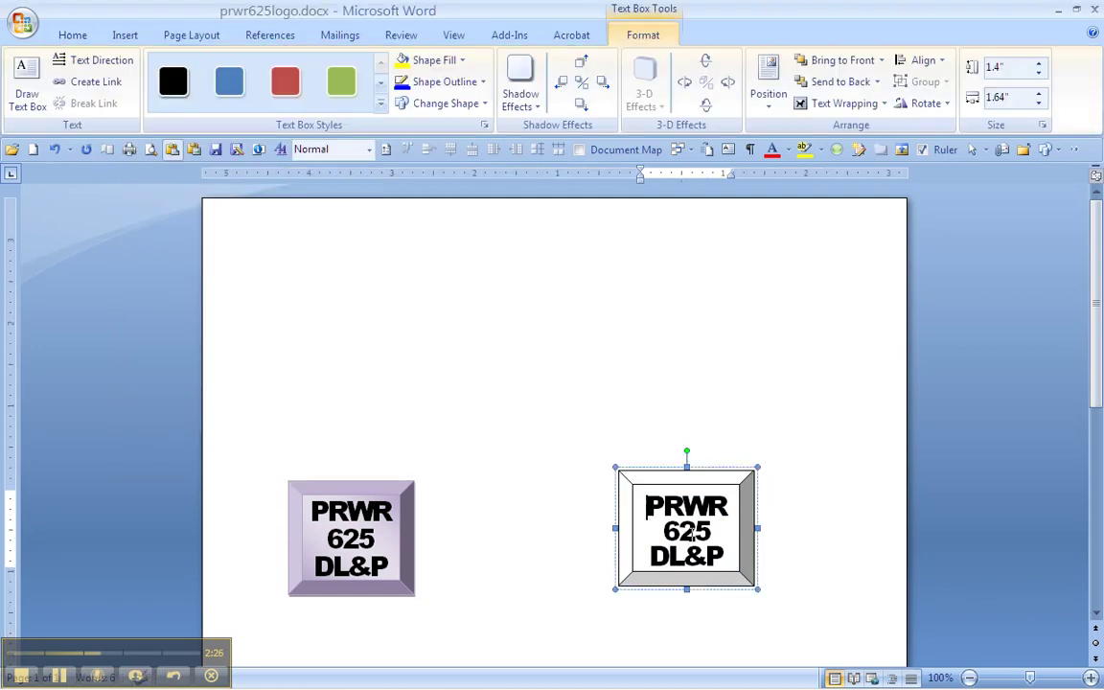
triple_click(704, 530)
right_click(704, 530)
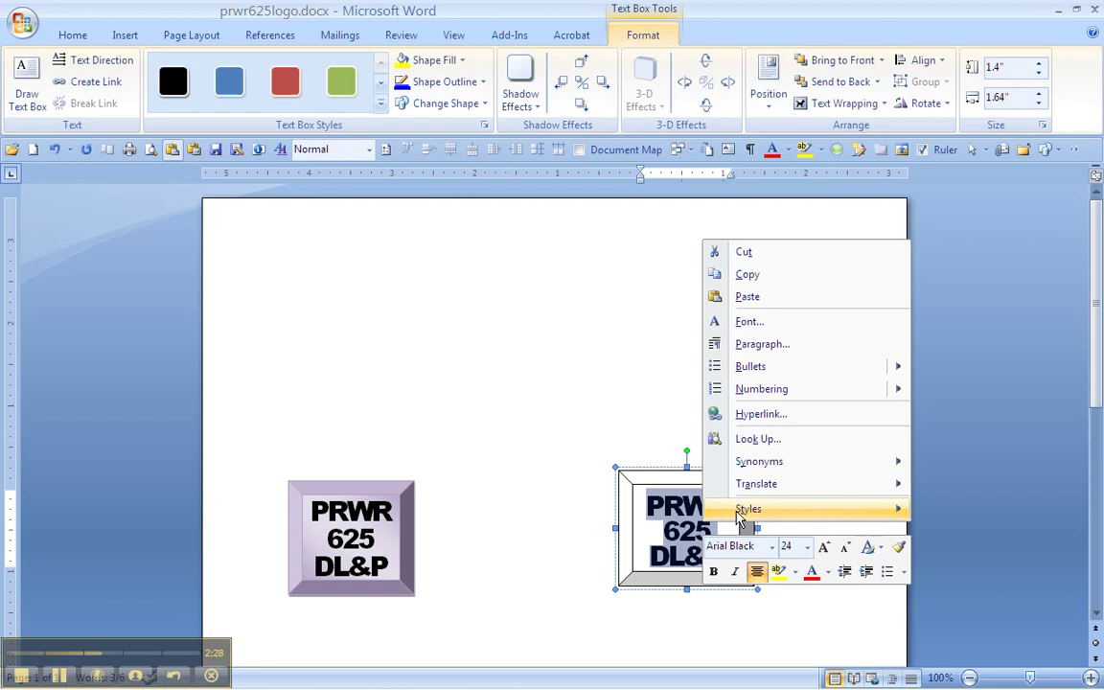
click(780, 346)
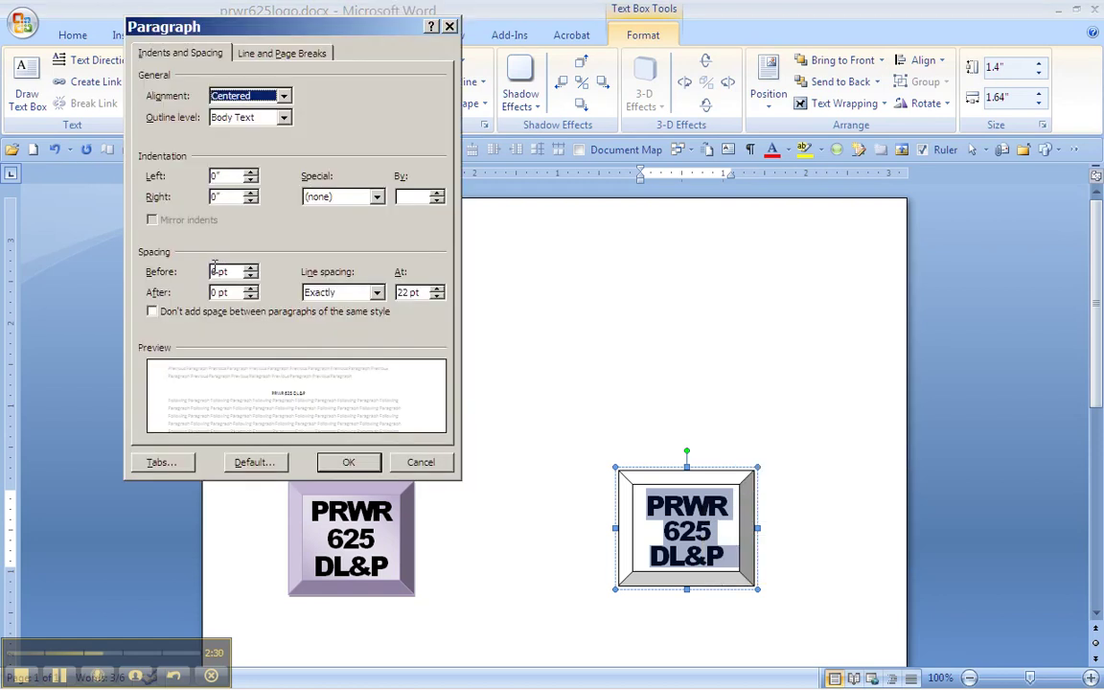
double_click(199, 271)
text(0)
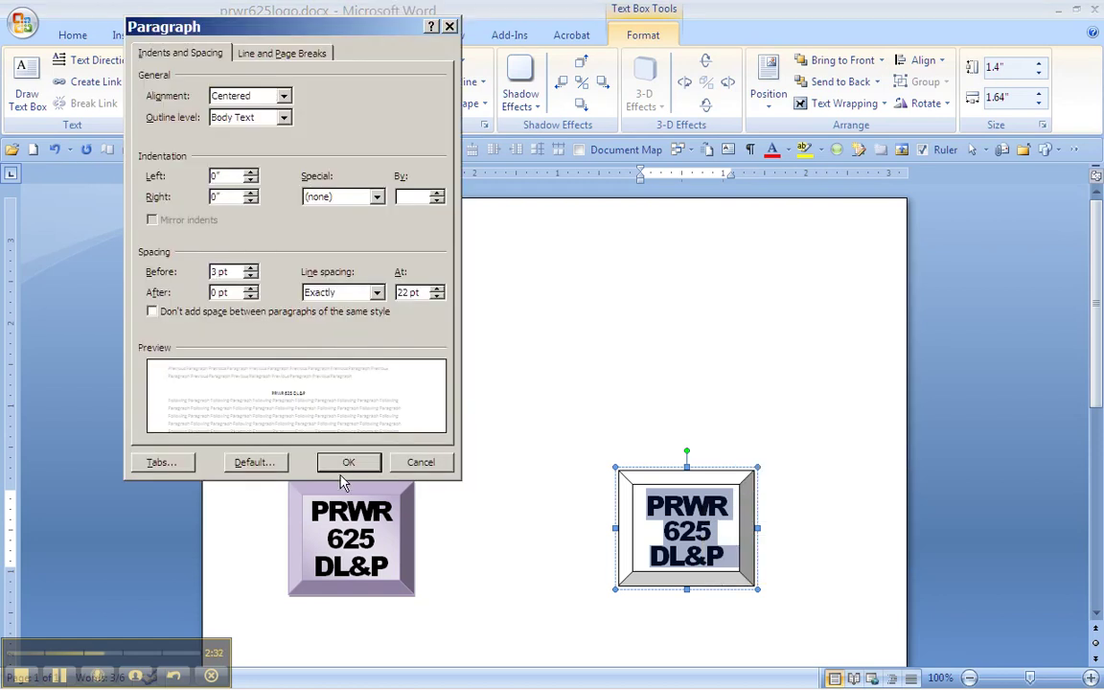
click(349, 462)
click(585, 422)
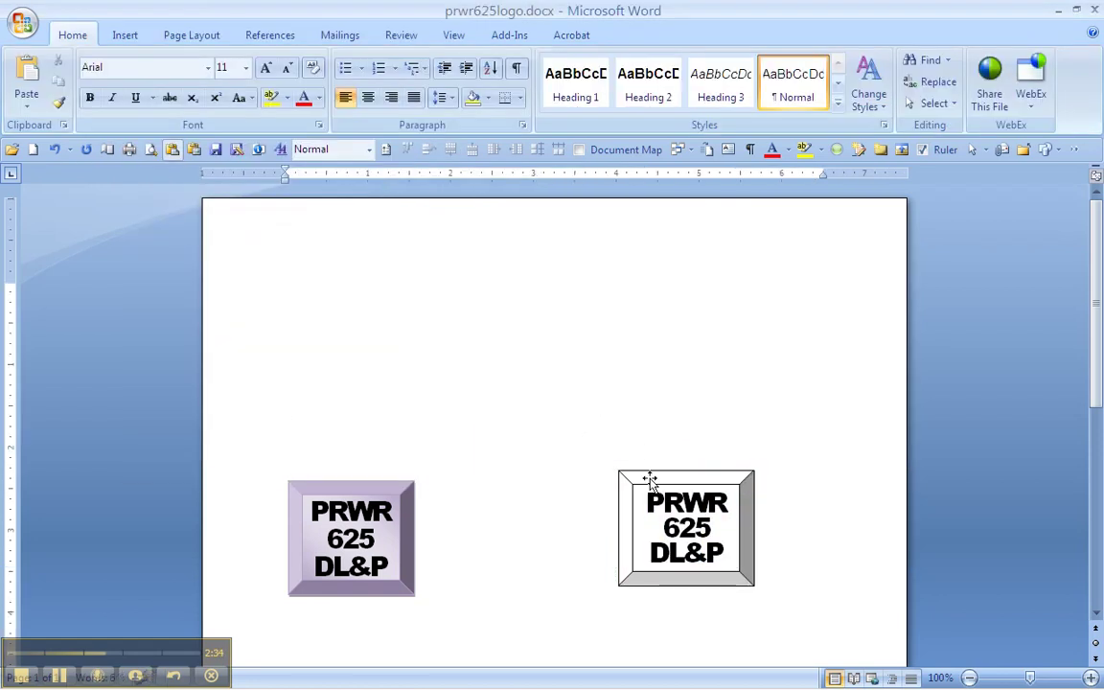
click(731, 505)
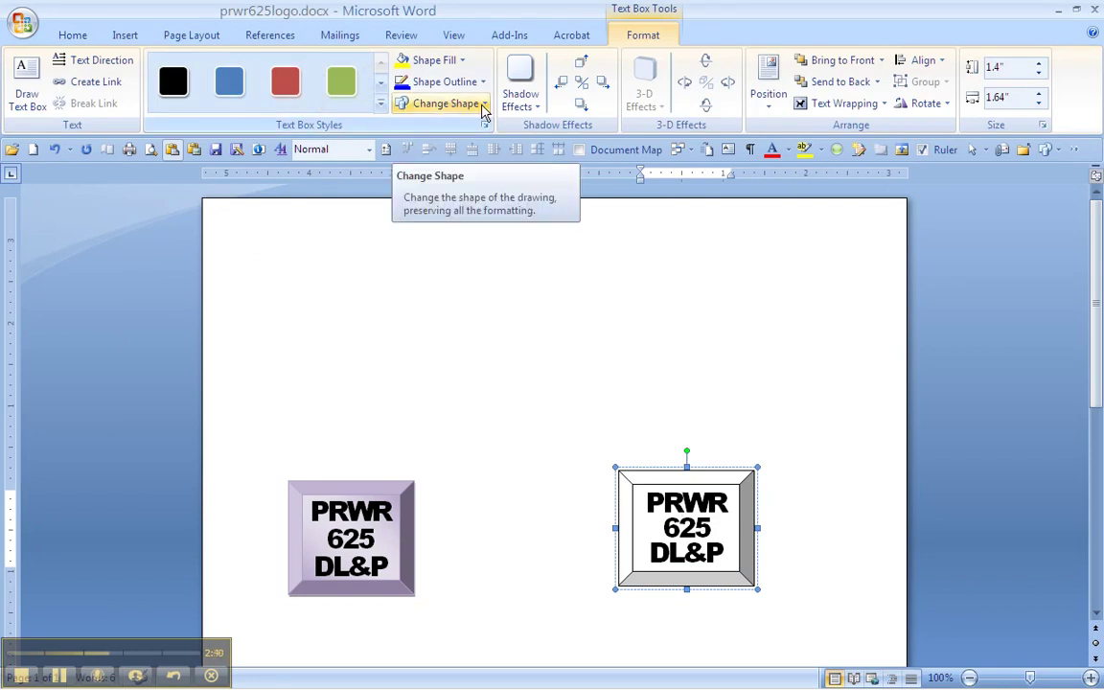
- Apply the light green gradient text box style to the bevel, then bring up the Shapes gallery
click(380, 103)
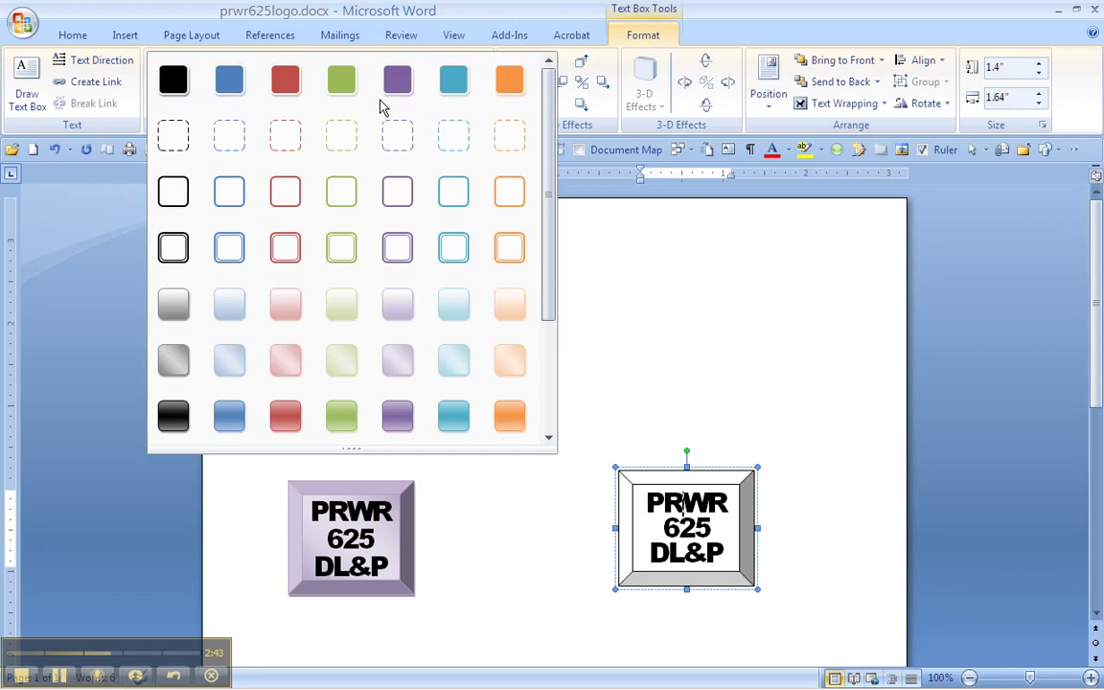
click(346, 373)
click(702, 350)
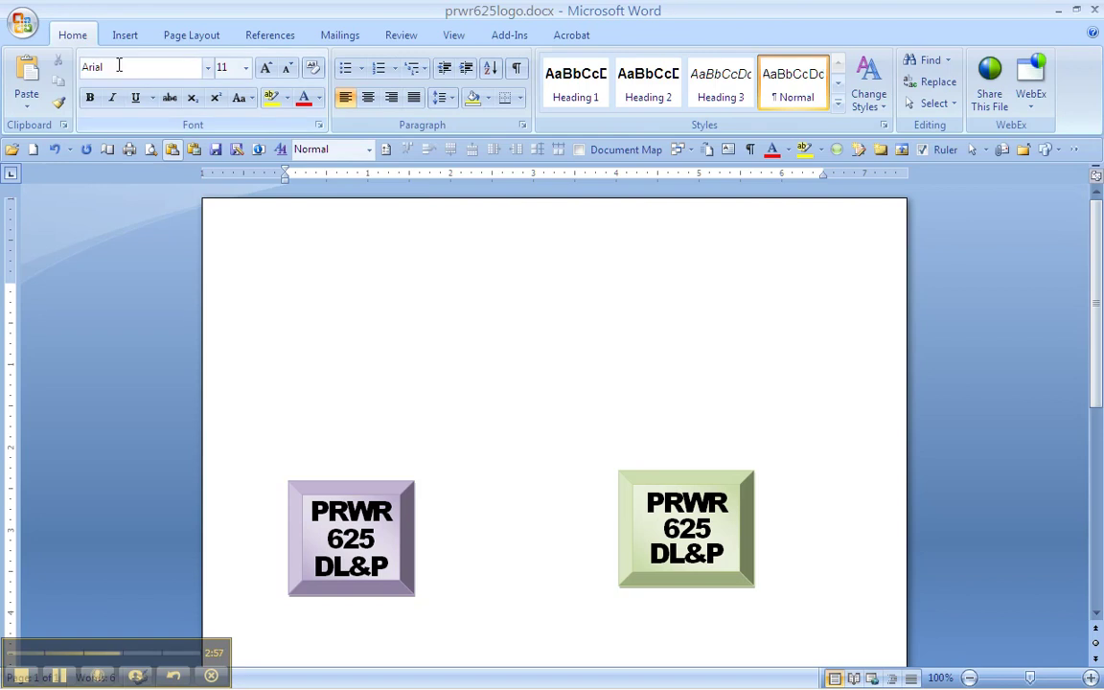
click(124, 35)
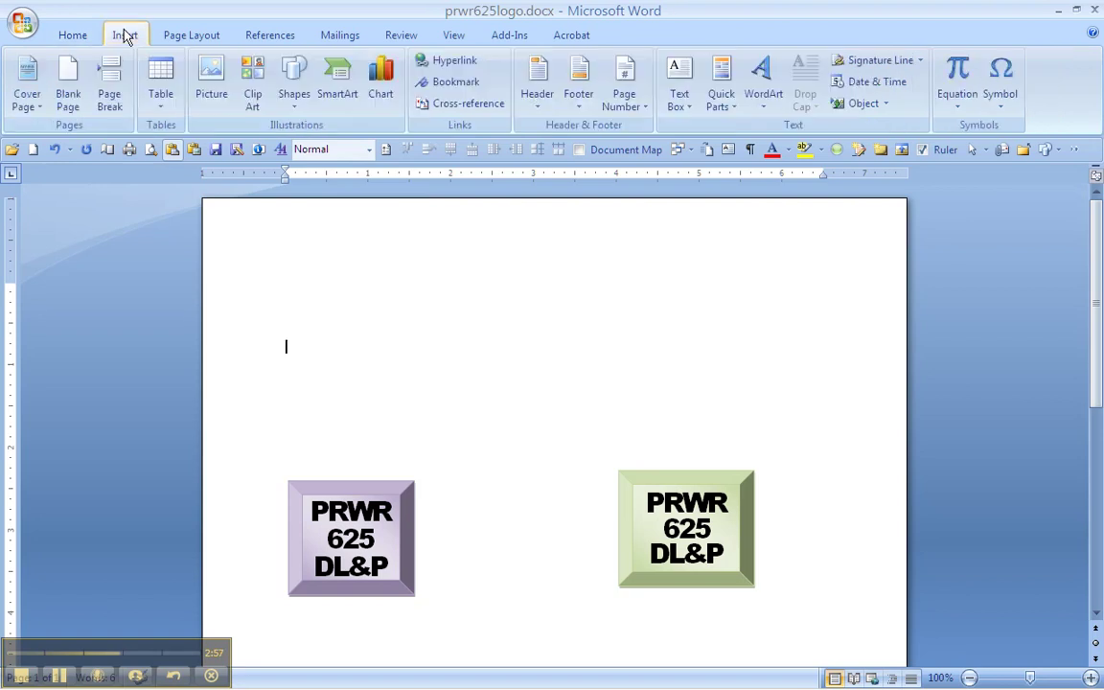
click(291, 102)
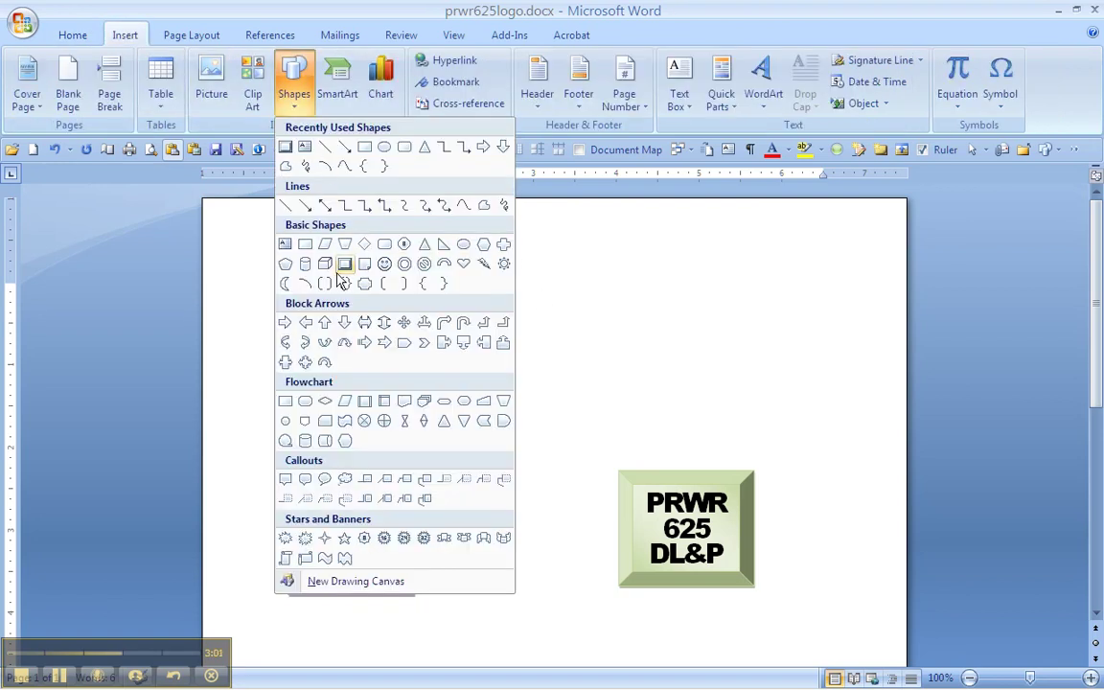